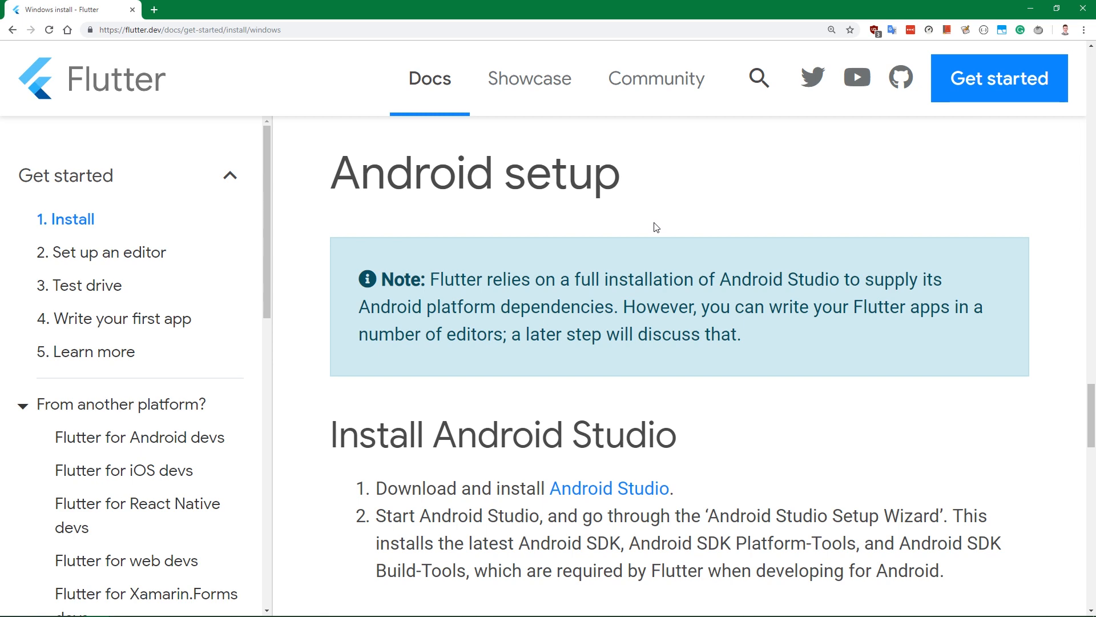
Follow the Flutter guide's Android Studio link, accept the terms and conditions, and start downloading Android Studio for Windows.
scroll(656, 227, "down", 3)
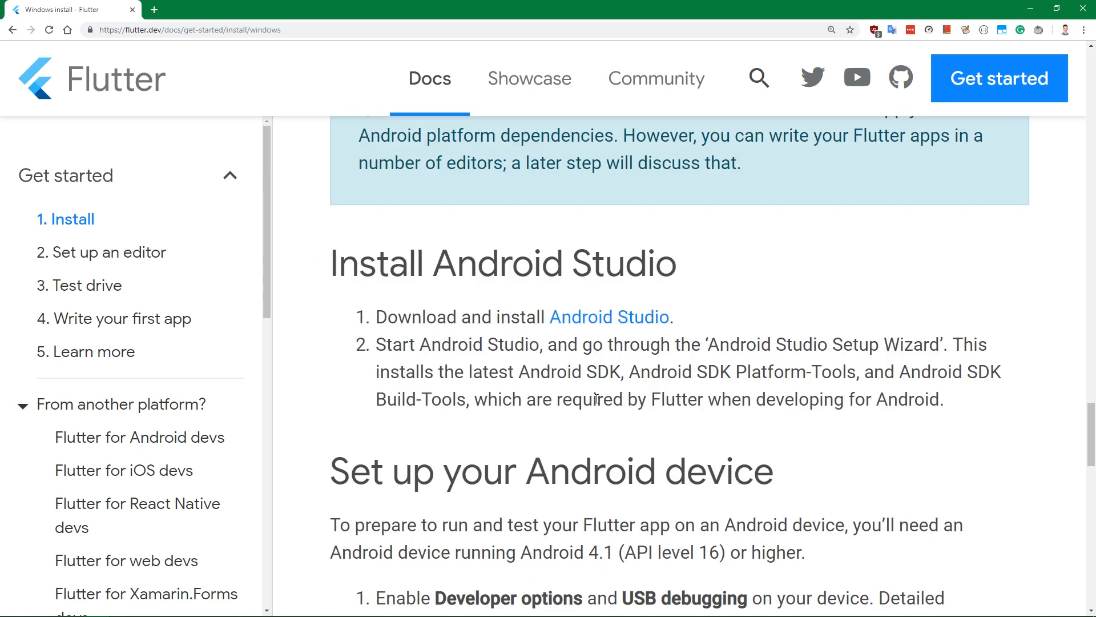
left_click(593, 324)
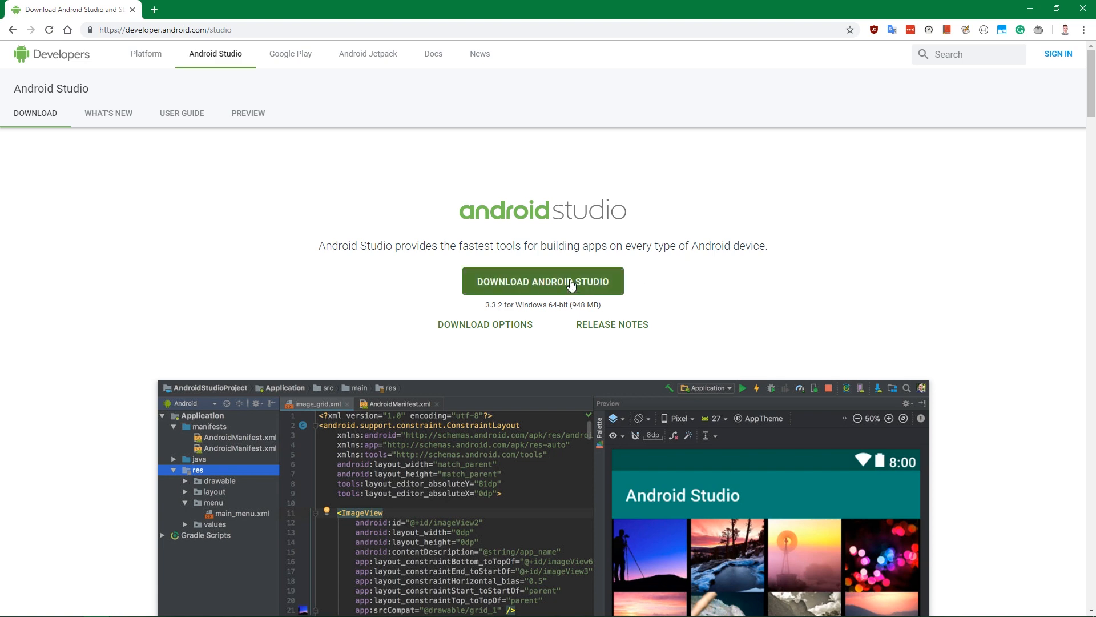
left_click(530, 289)
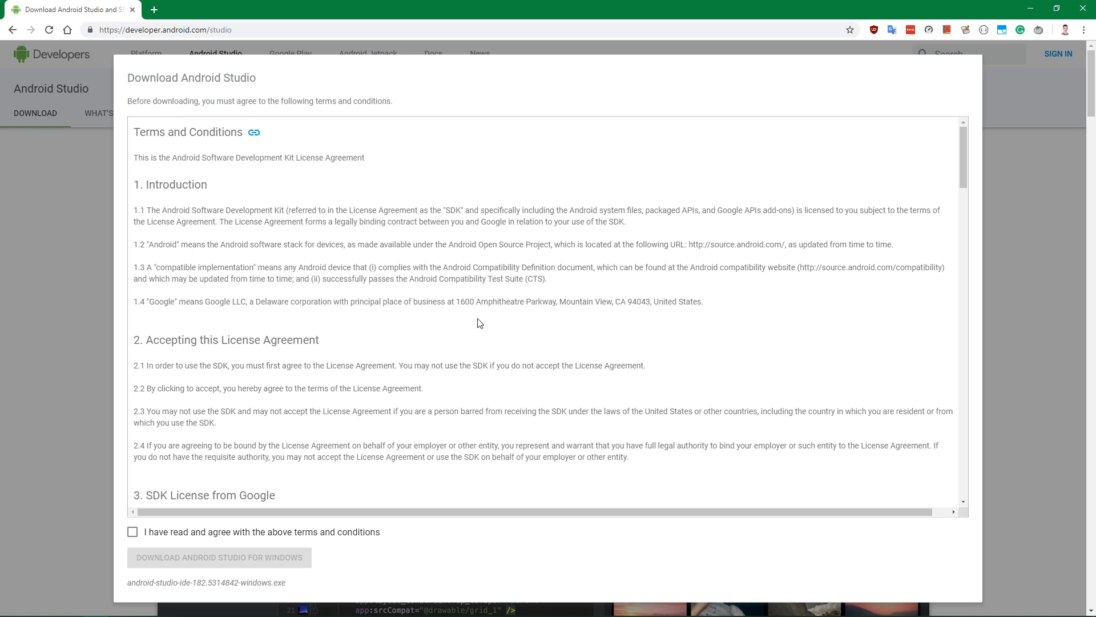
left_click(133, 531)
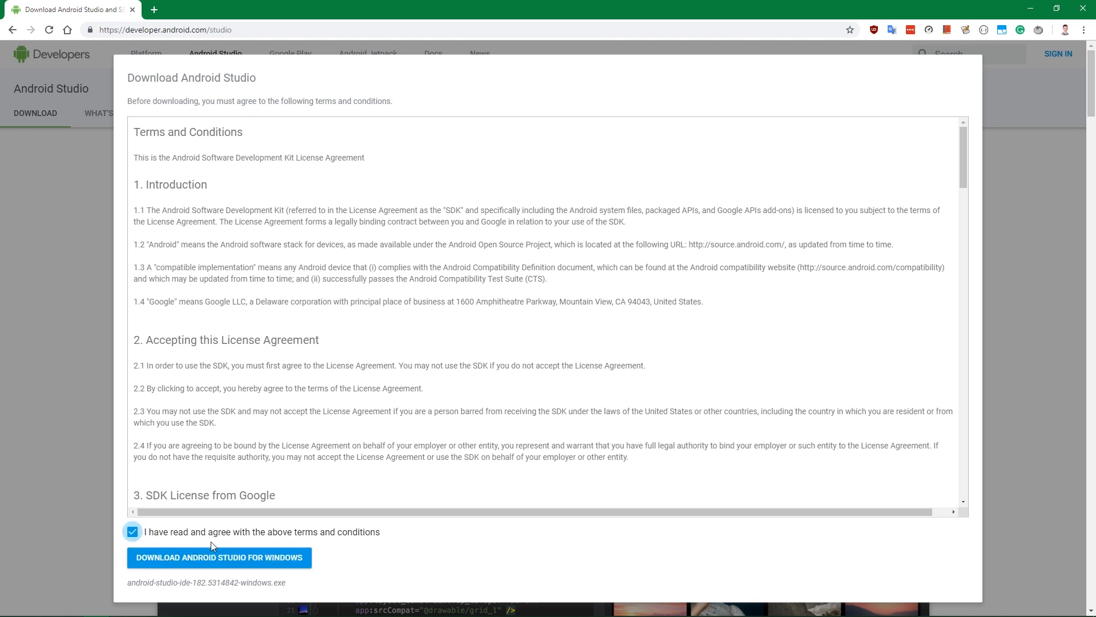
left_click(239, 558)
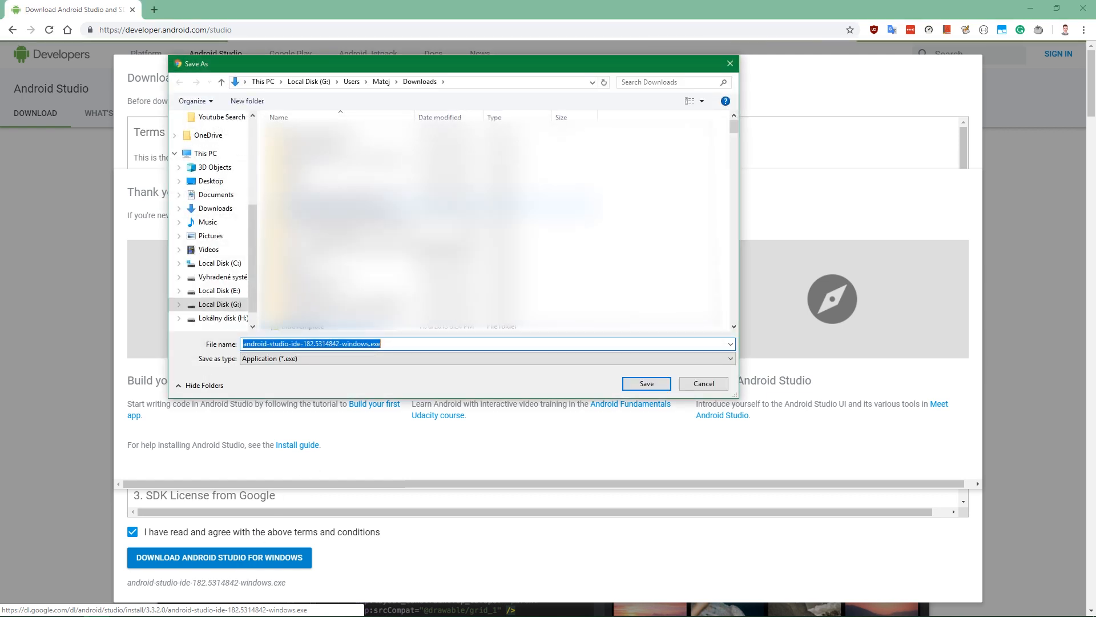
Save the installer android-studio-ide-182.5314842-windows.exe in the Android Studio folder on Local Disk (C:).
left_click(220, 264)
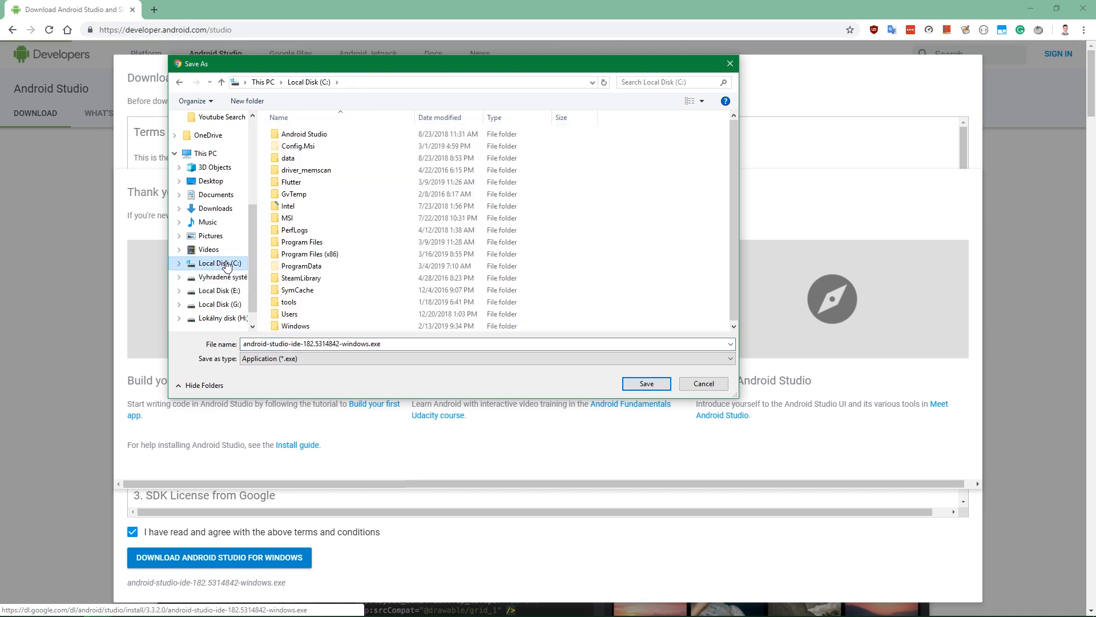
double_click(311, 135)
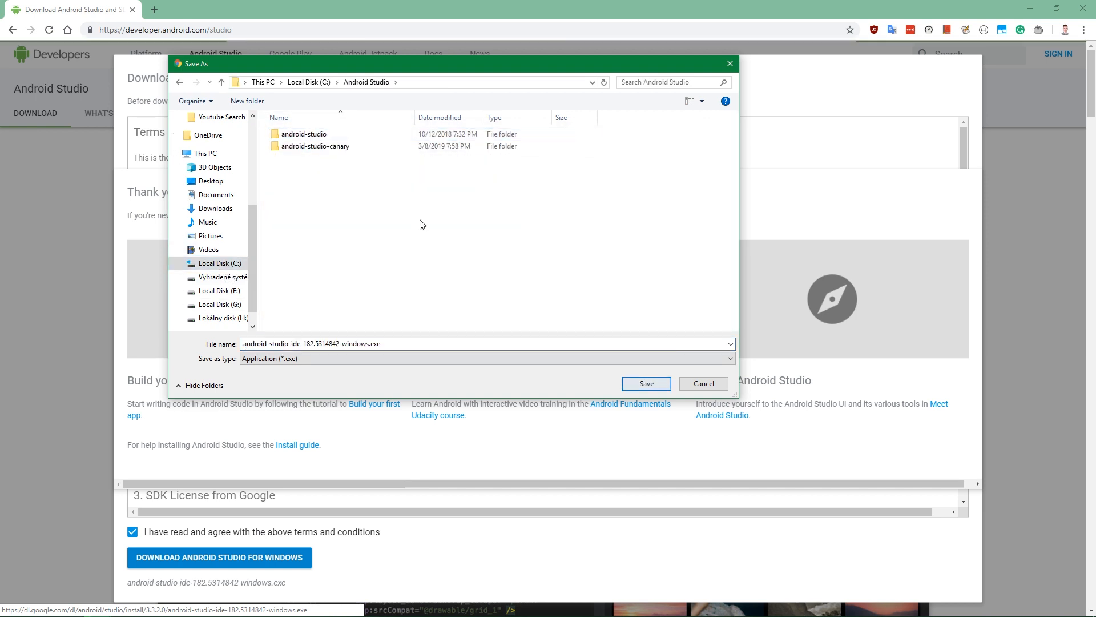
left_click(647, 384)
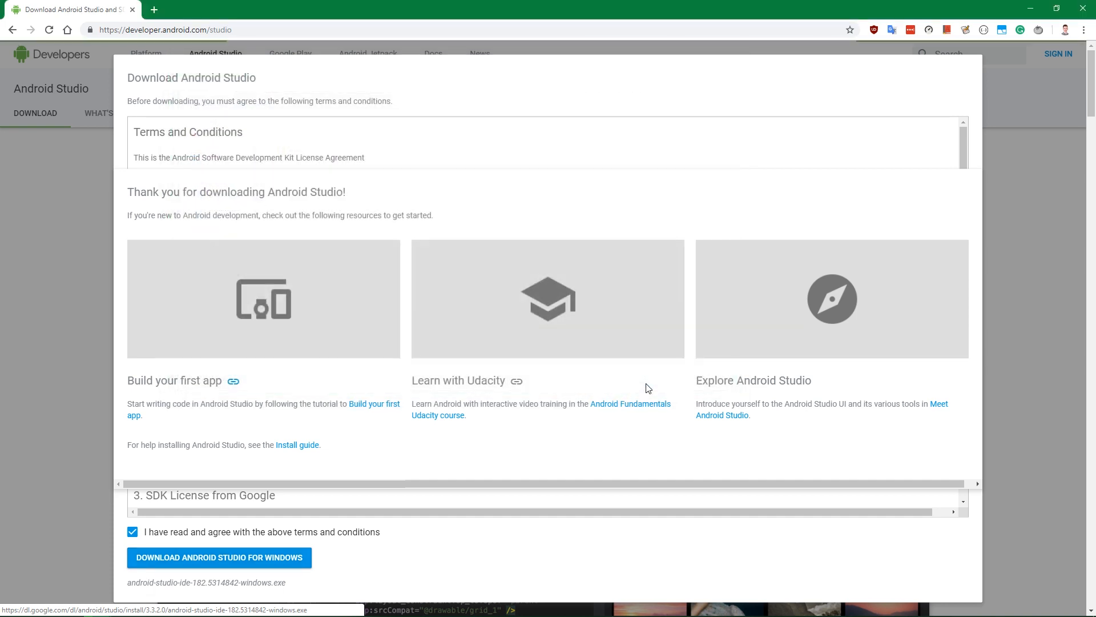
Return to the Flutter Windows install page from the Android Studio download page.
left_click(119, 605)
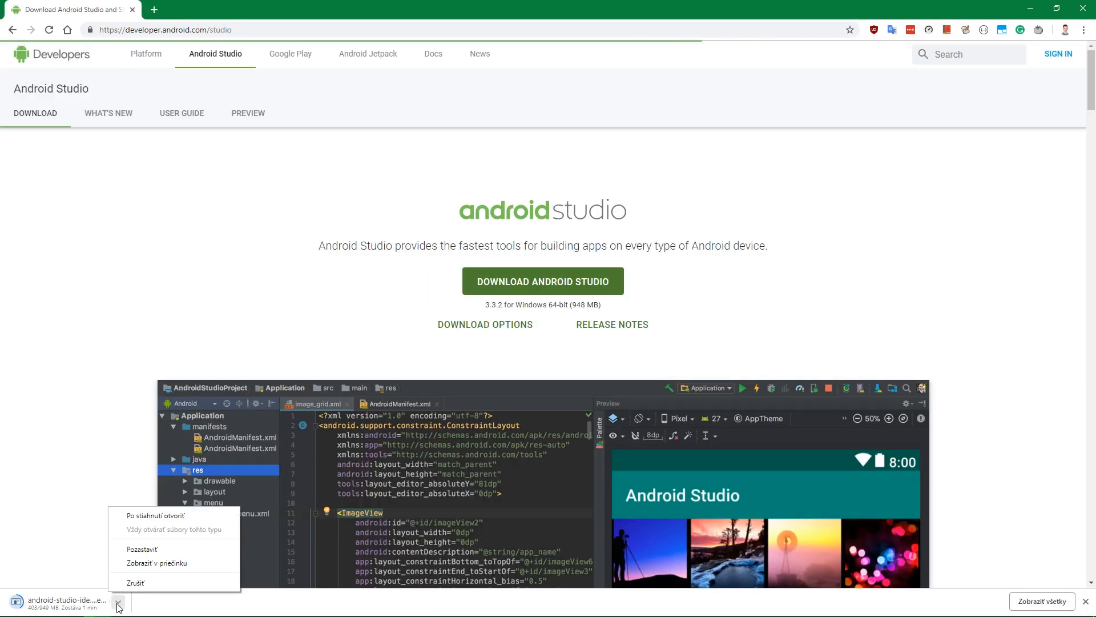
left_click(80, 485)
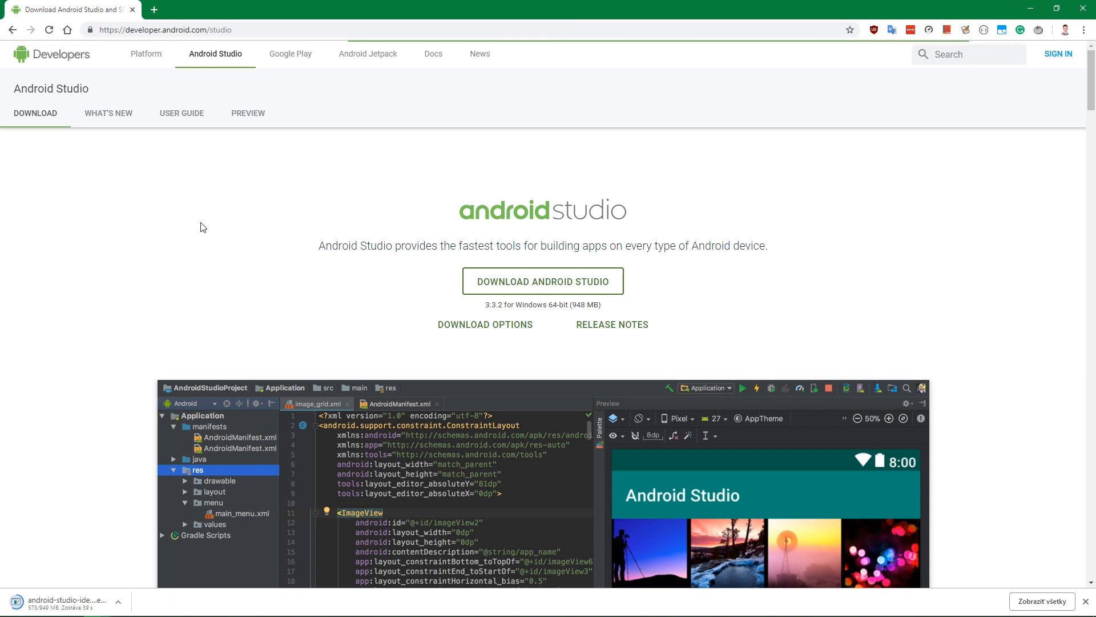
left_click(13, 32)
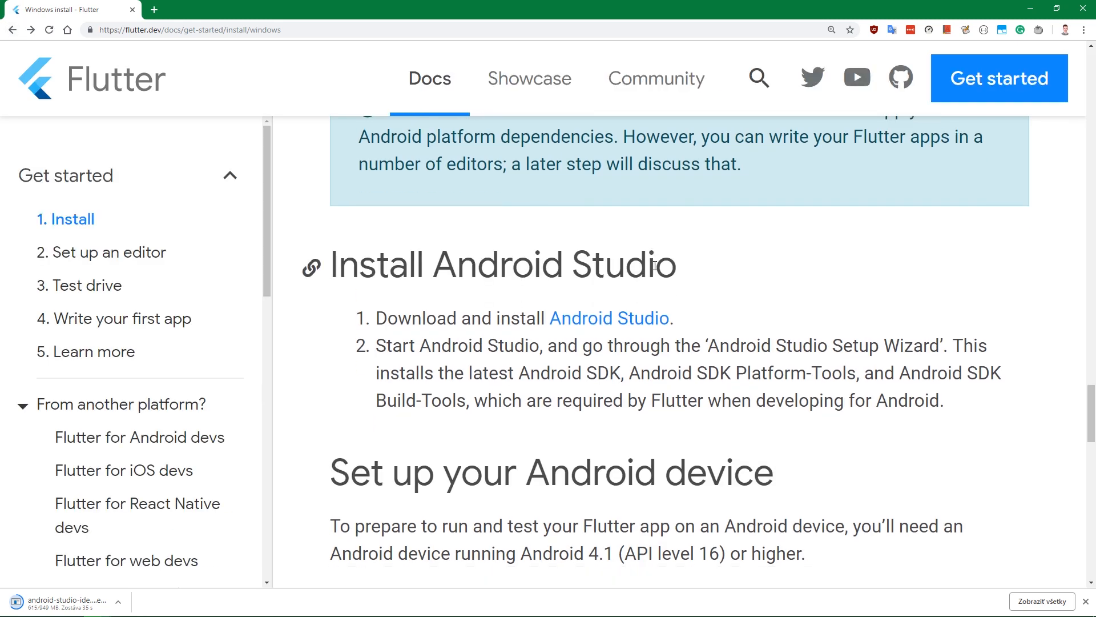
Show the downloaded Android Studio installer in its folder and run it.
left_click(119, 603)
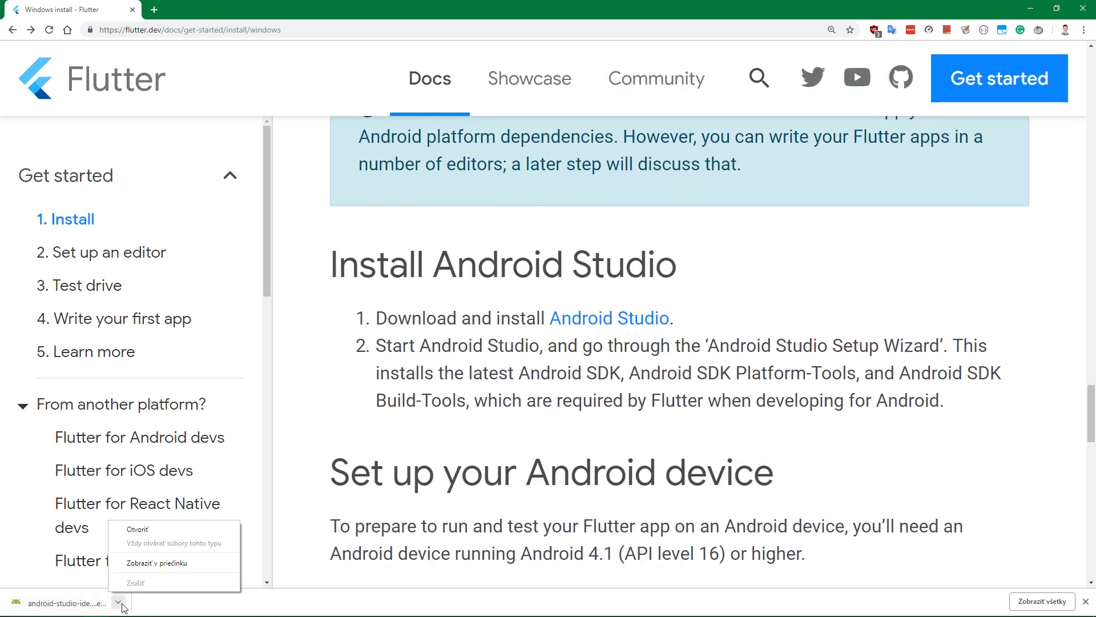
left_click(147, 571)
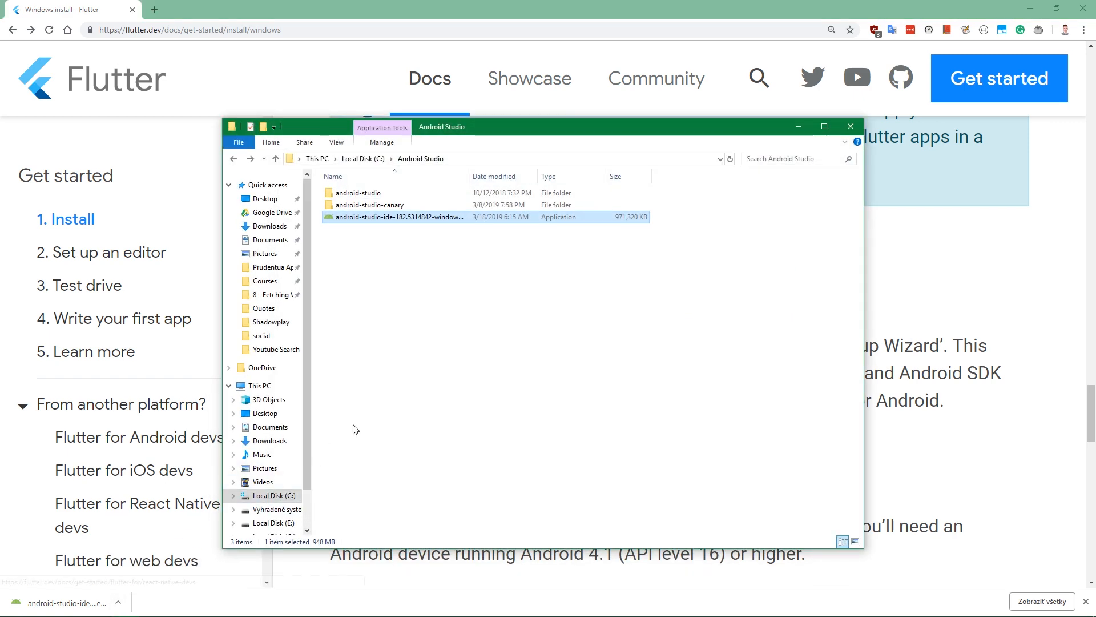
double_click(358, 221)
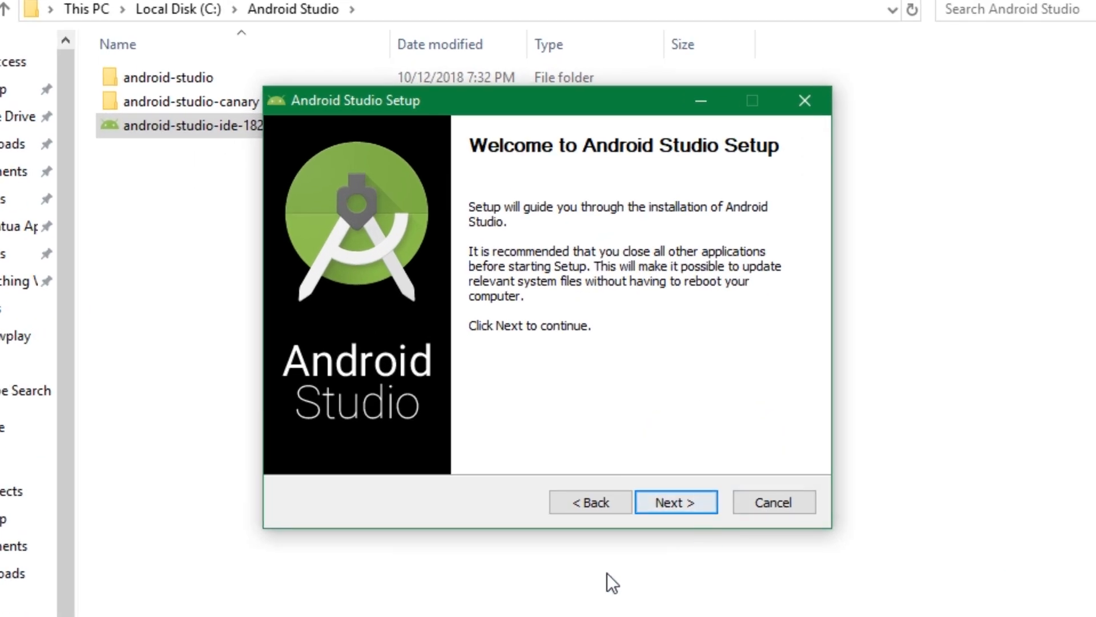
Proceed through the setup's welcome and component pages, keeping Android Studio and Android Virtual Device selected.
left_click(676, 503)
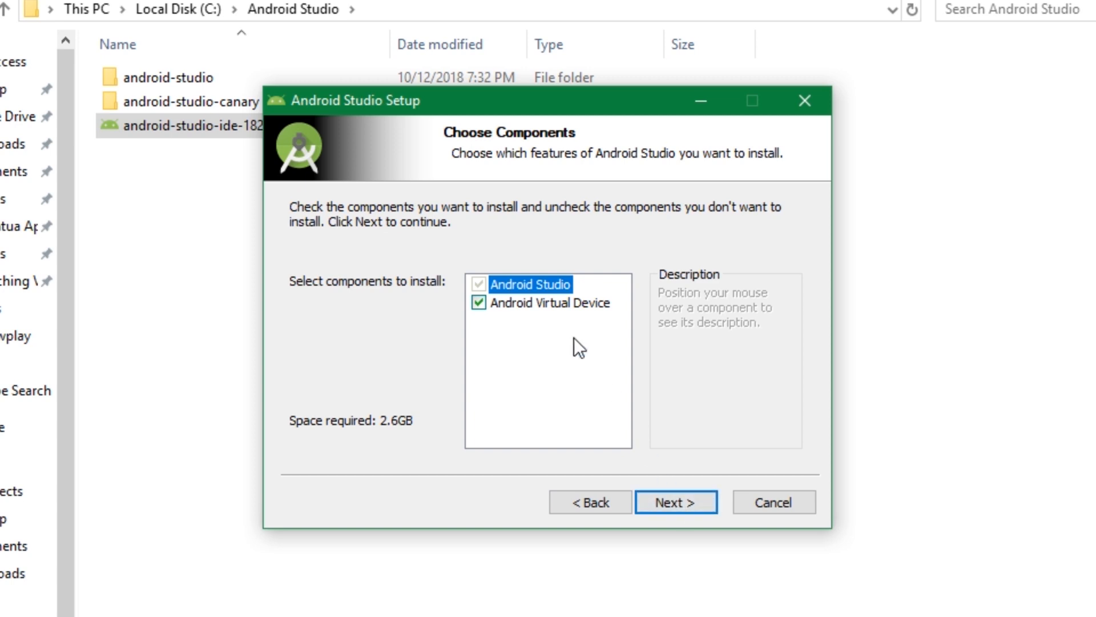
mouse_move(503, 283)
left_click(690, 505)
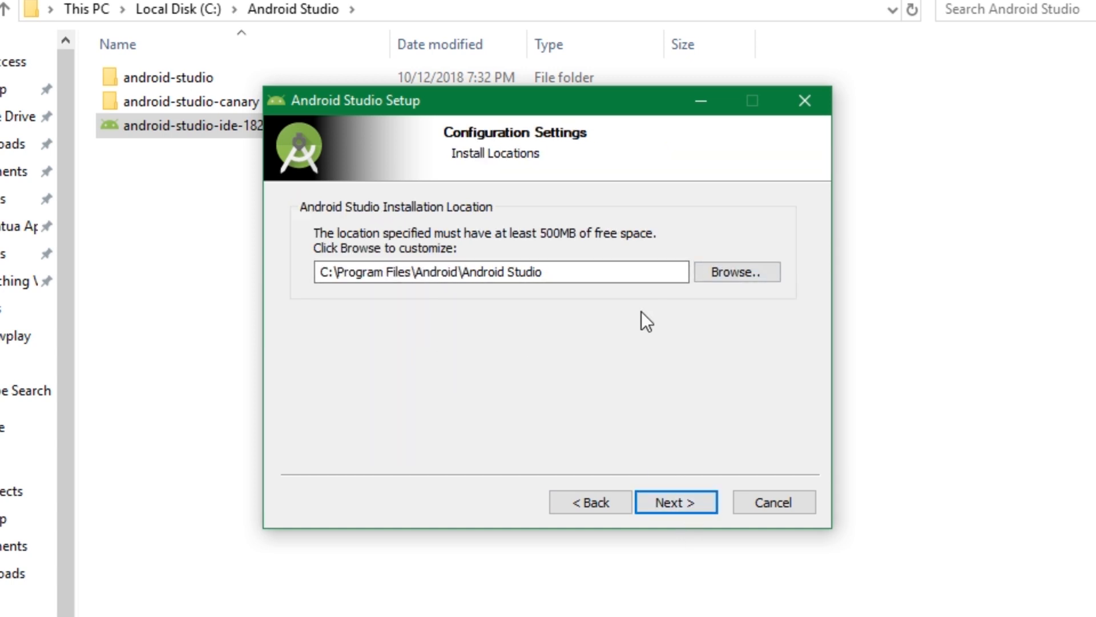
Browse for the install location and create a folder named flutter_course inside C:\Android Studio.
left_click(738, 271)
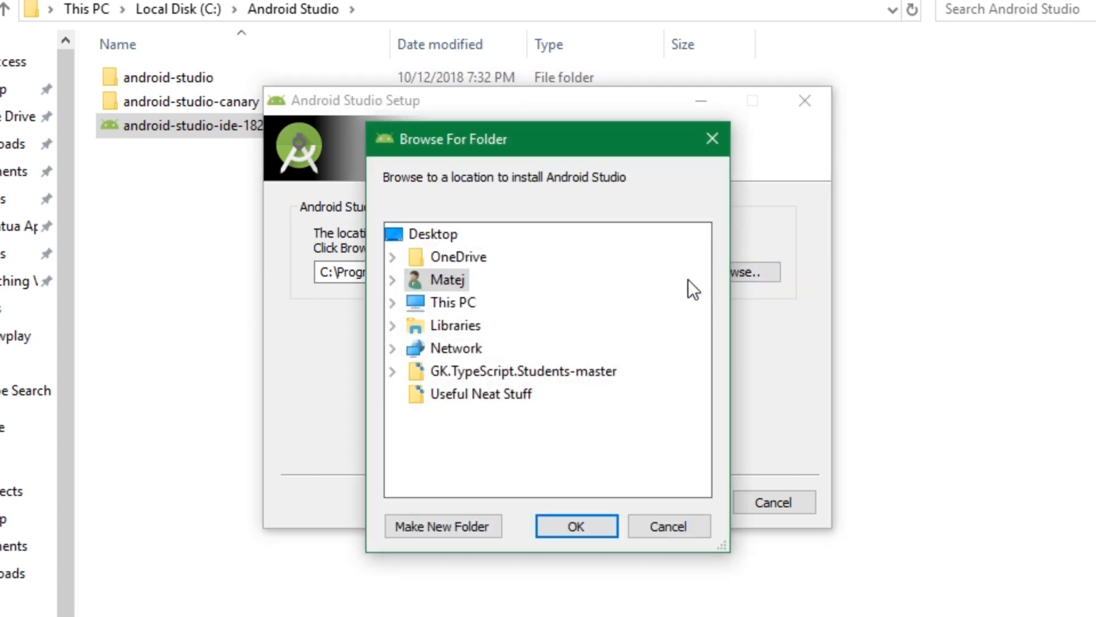
left_click(394, 303)
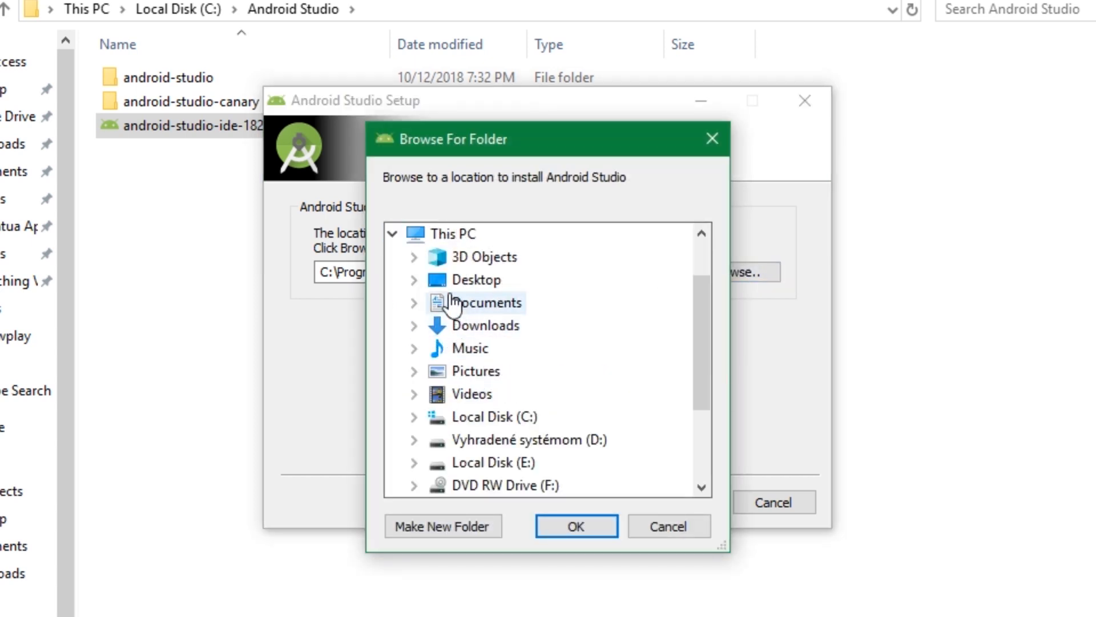
scroll(451, 302, "down", 2)
left_click(410, 279)
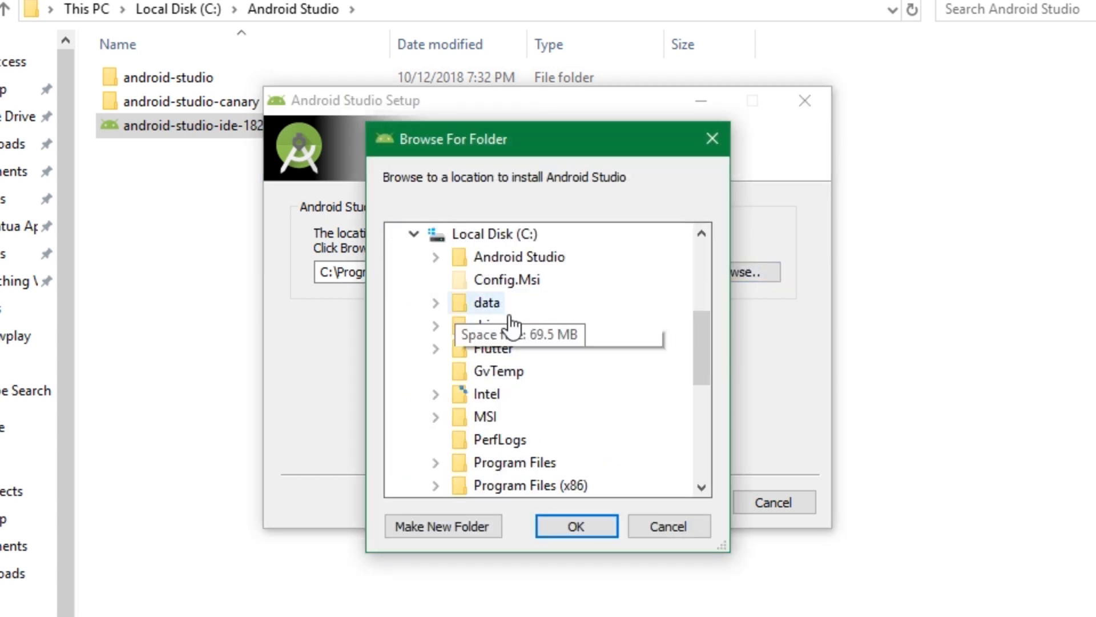
left_click(436, 258)
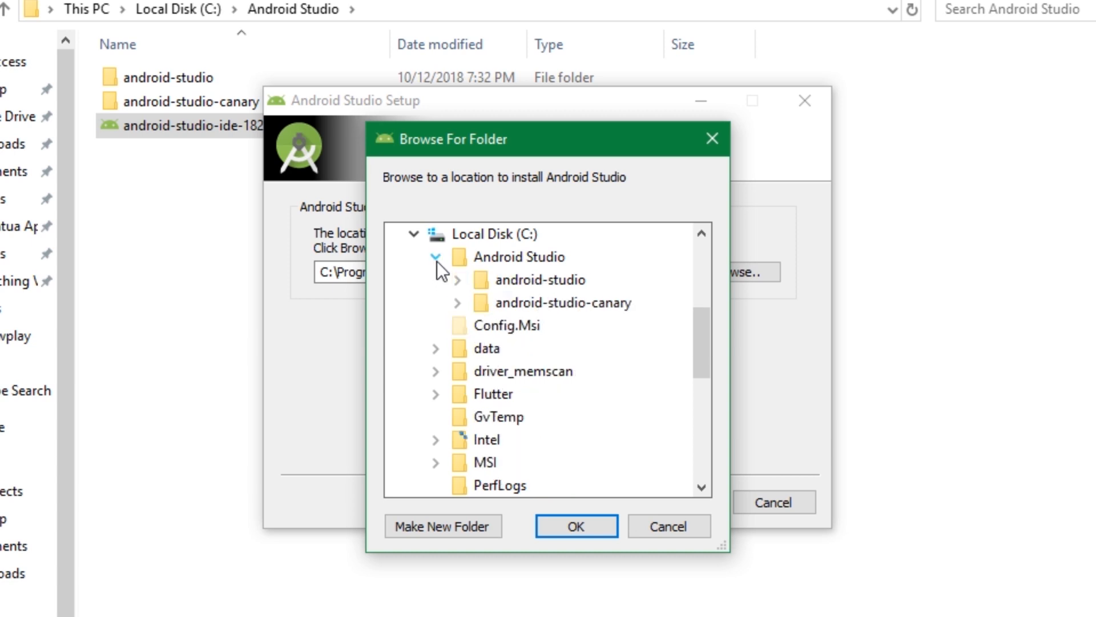
left_click(499, 262)
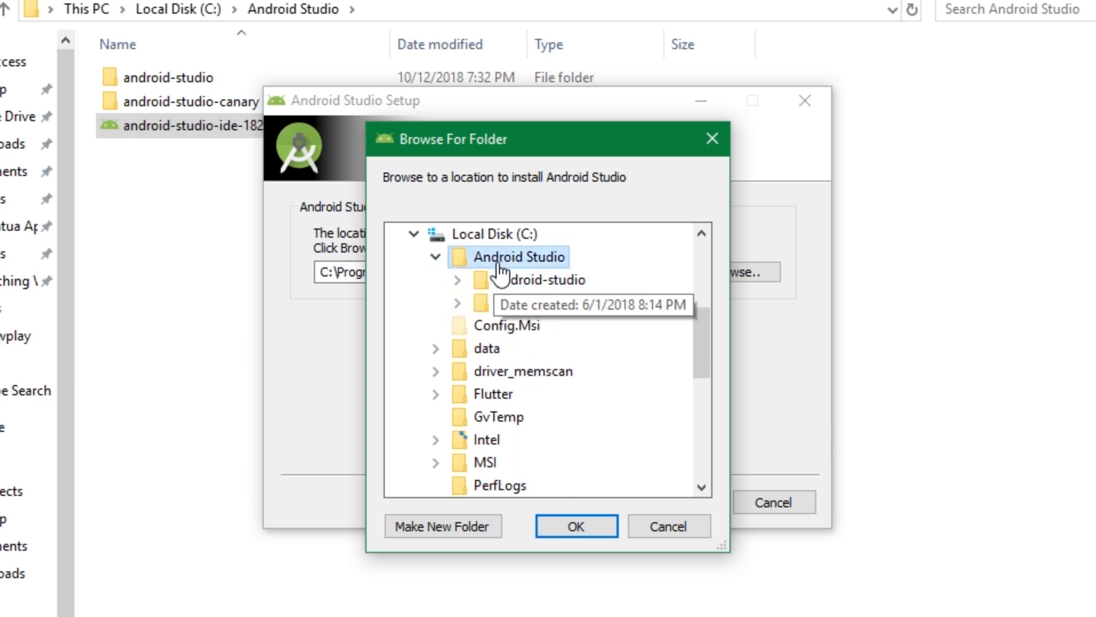
left_click(434, 533)
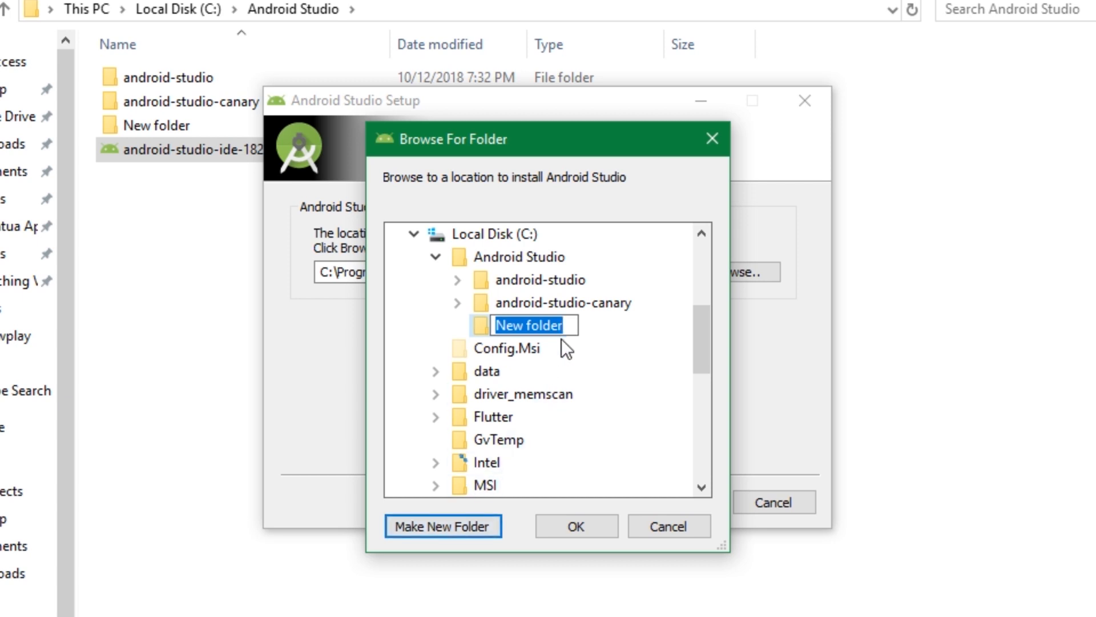
type("flu")
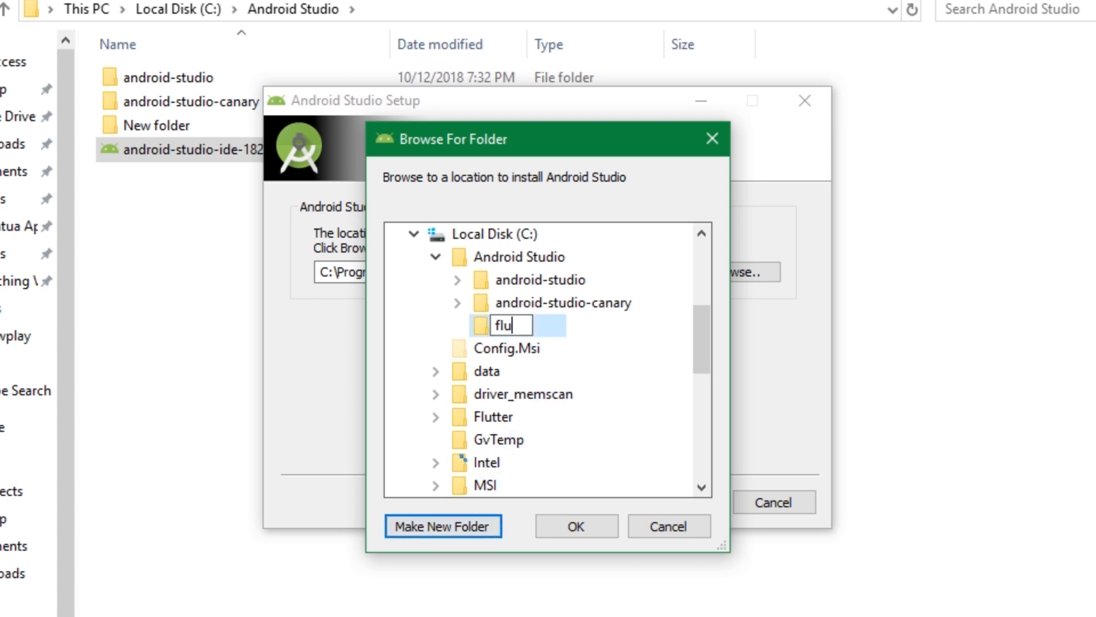
type("tter_course")
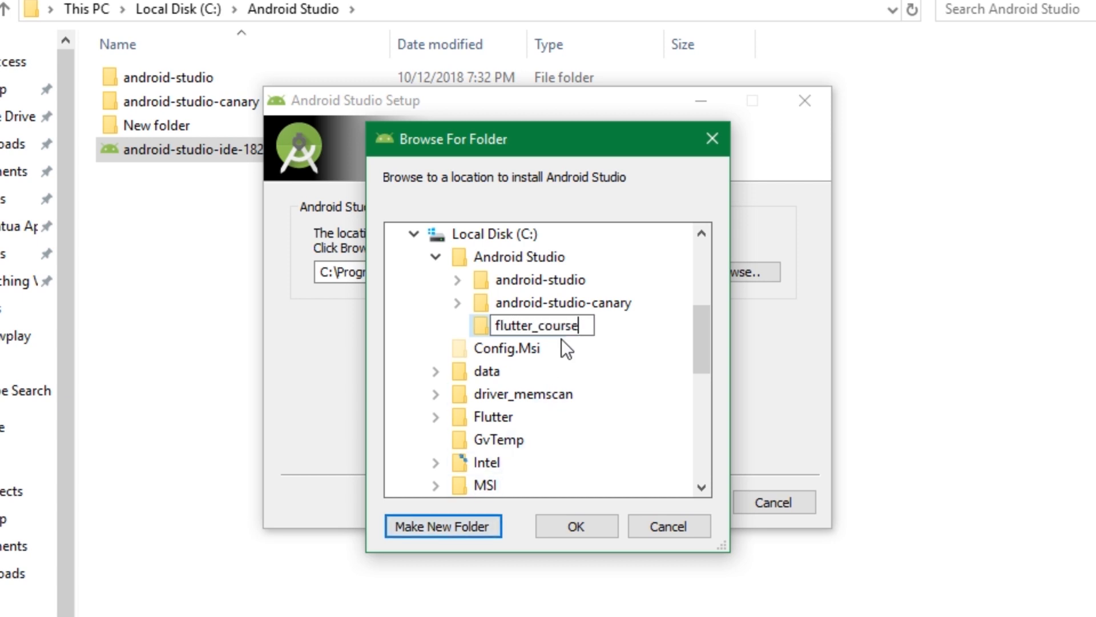
left_click(591, 528)
left_click(526, 271)
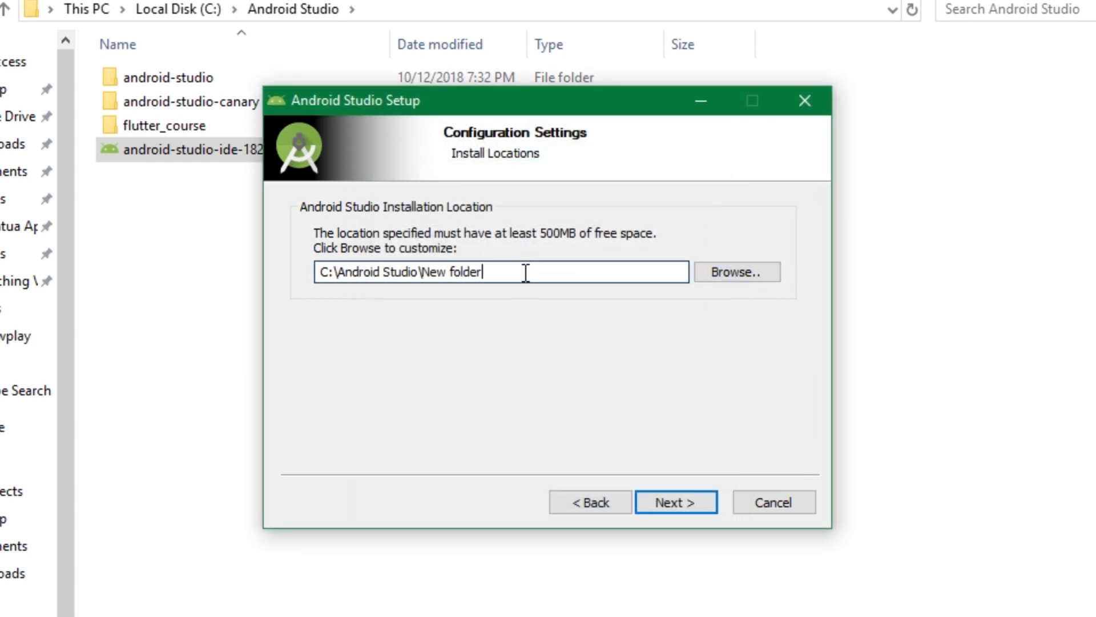
Set the Android Studio installation location to C:\Android Studio\flutter_course.
left_click(745, 277)
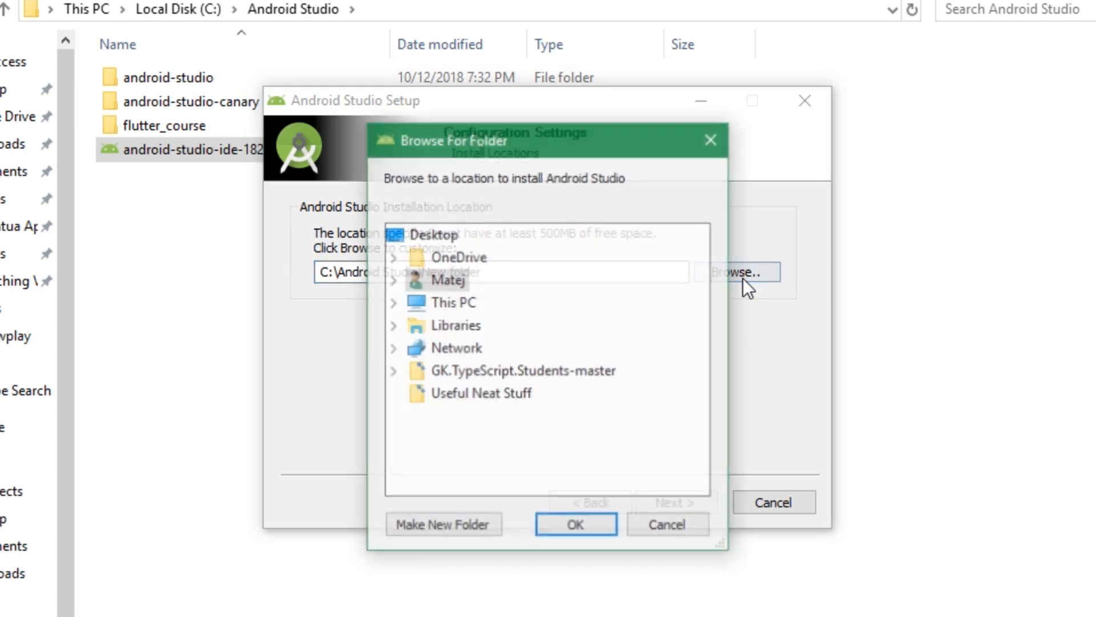
left_click(394, 303)
scroll(427, 355, "down", 1)
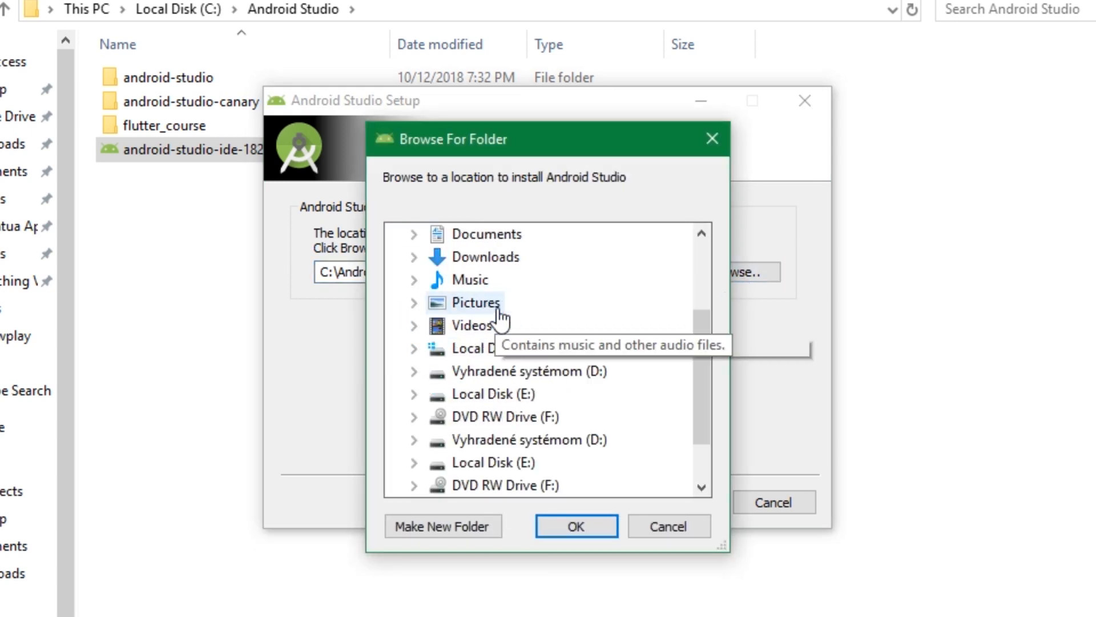
left_click(417, 349)
left_click(436, 257)
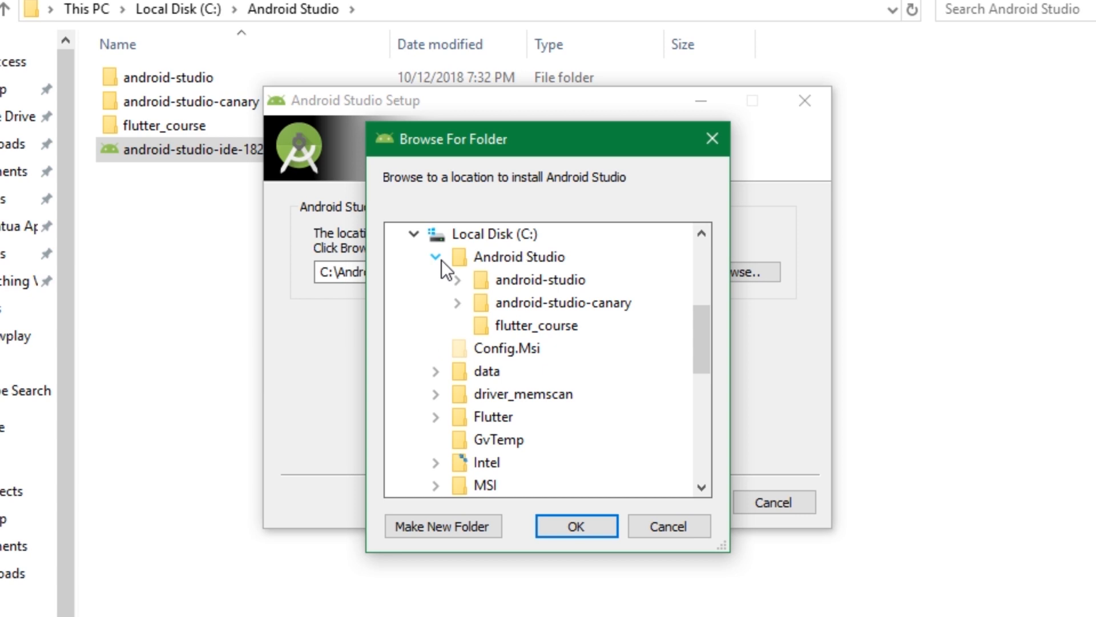
left_click(531, 327)
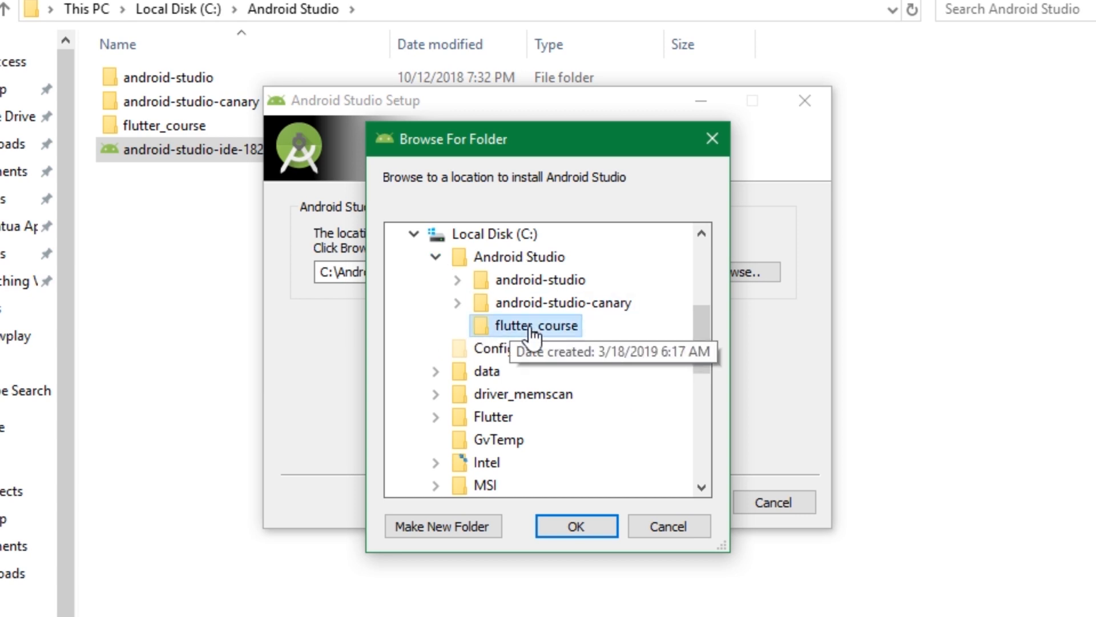
left_click(564, 522)
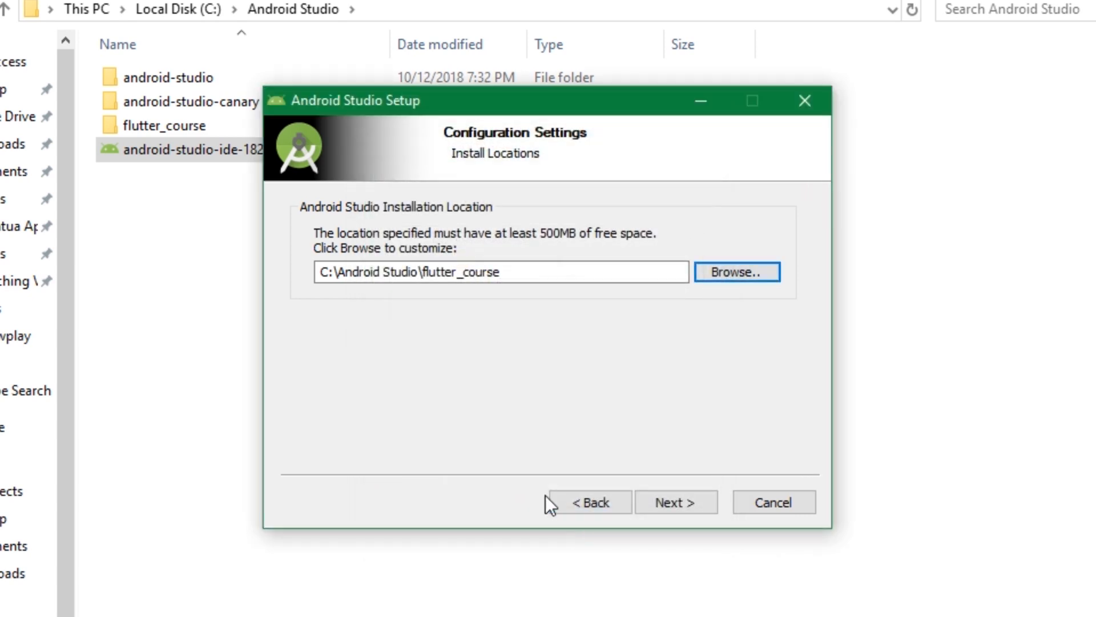
Install Android Studio with the default Start Menu folder and finish the setup with Start Android Studio enabled.
left_click(670, 502)
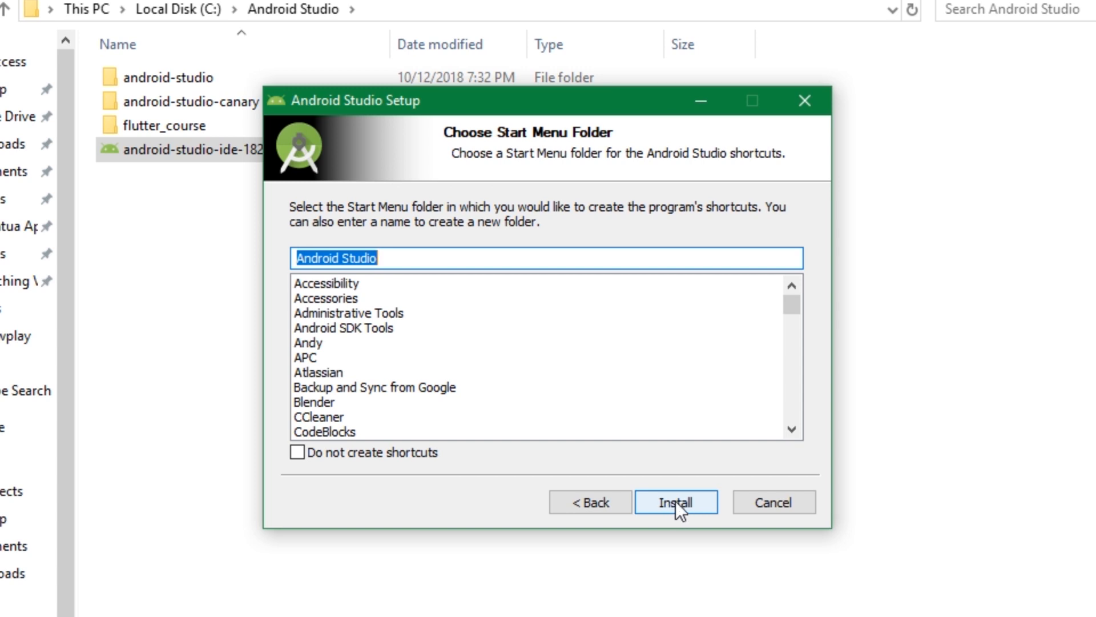
left_click(680, 500)
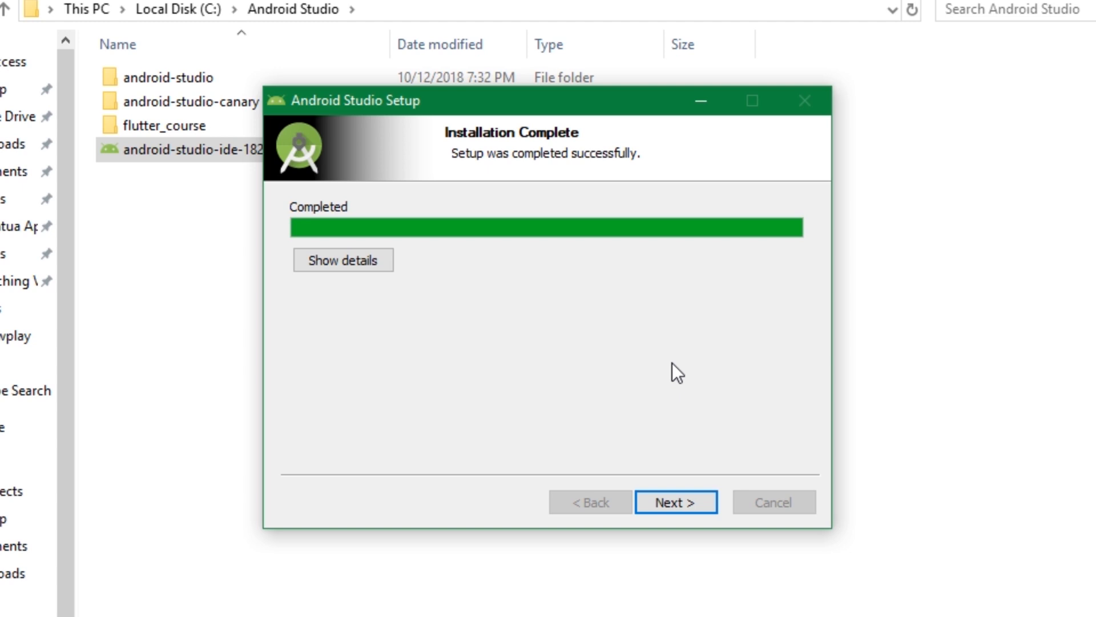
left_click(690, 506)
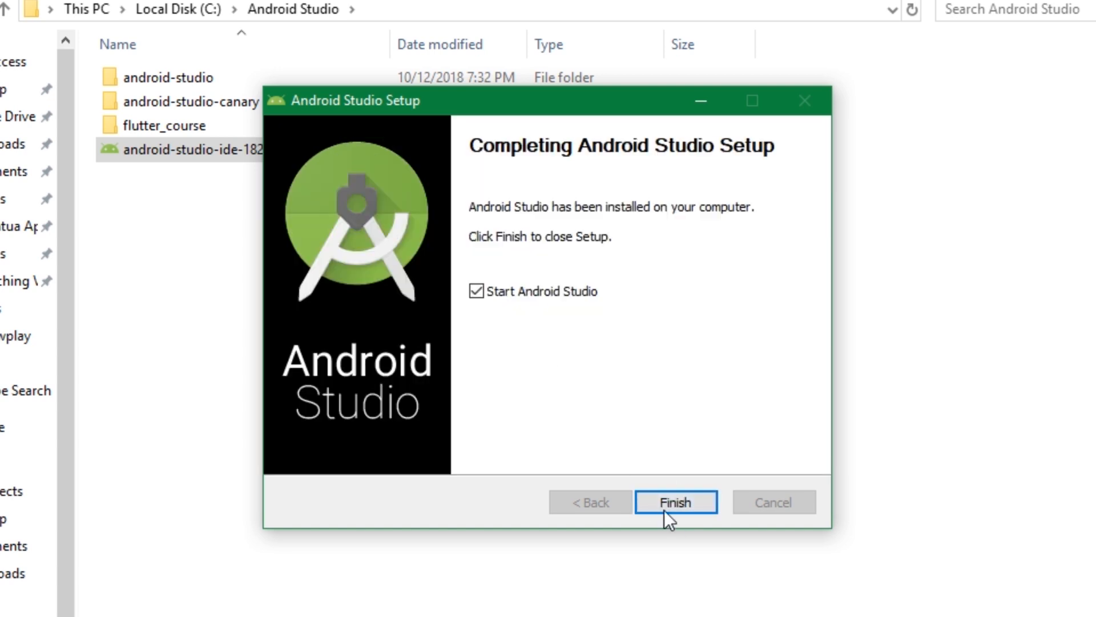
left_click(687, 504)
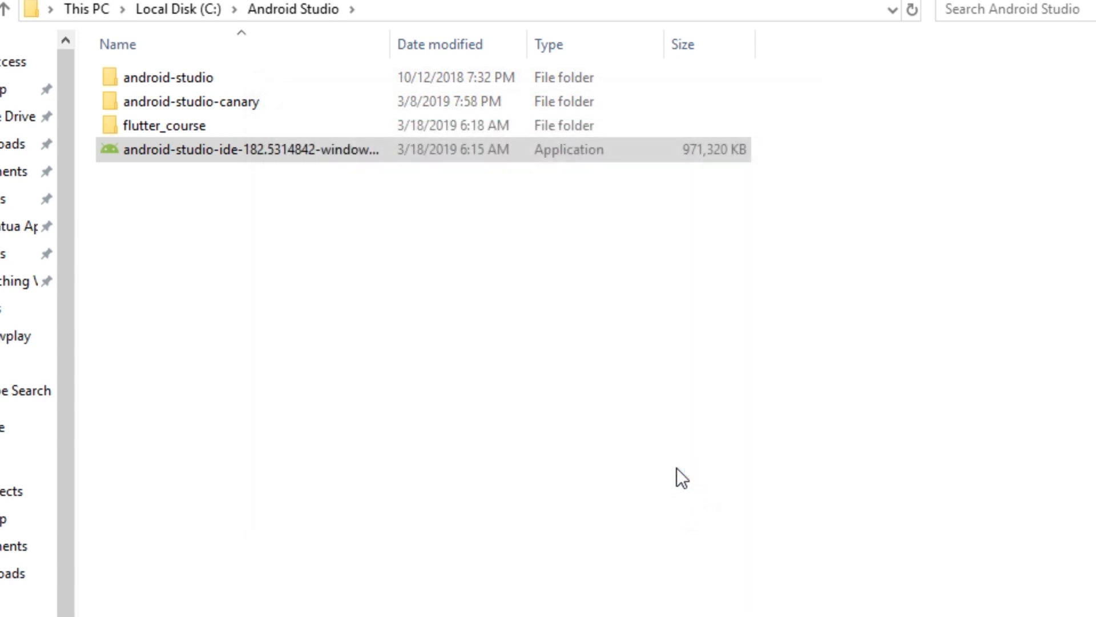
Switch to File Explorer and open the bin folder inside the flutter_course installation folder.
double_click(183, 127)
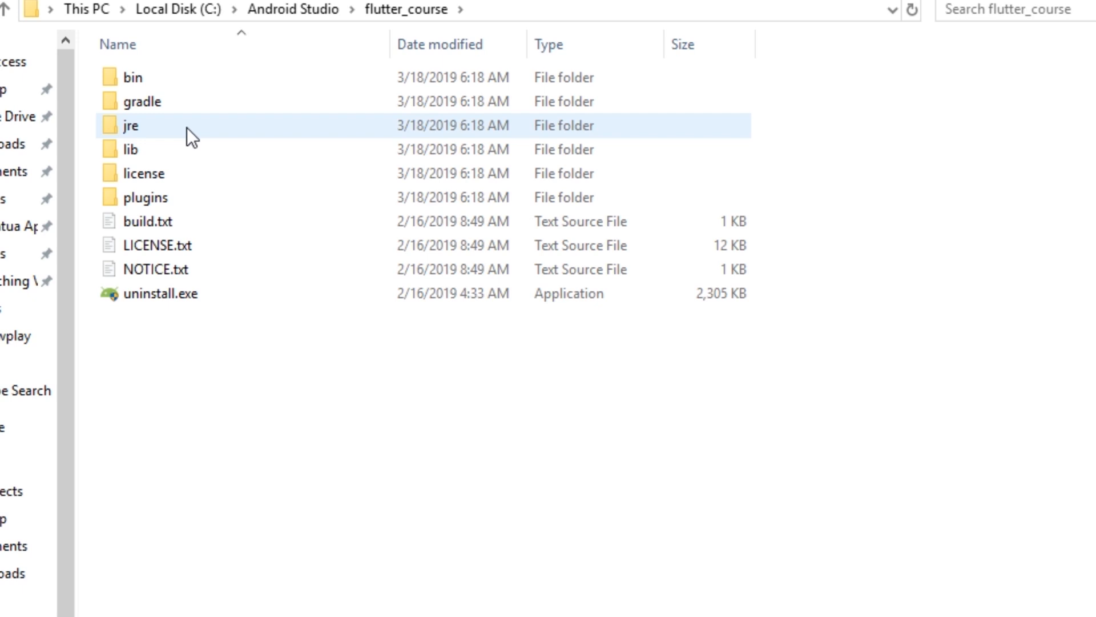
double_click(144, 77)
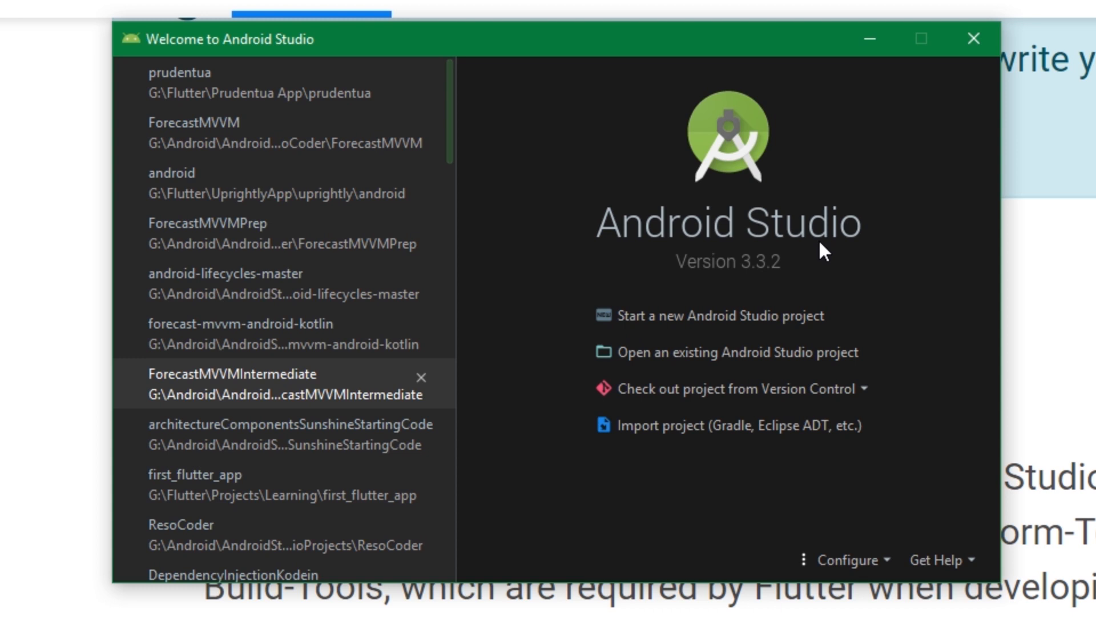
Switch to Android Studio and open the SDK Manager's list of SDK Tools from the welcome window.
left_click(884, 567)
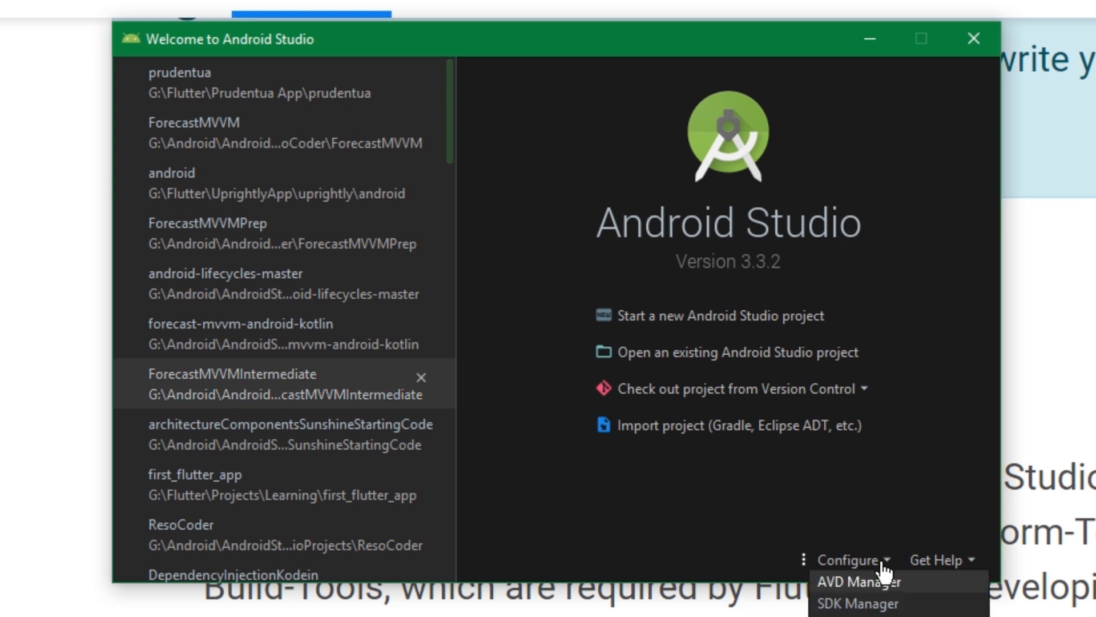
left_click(847, 604)
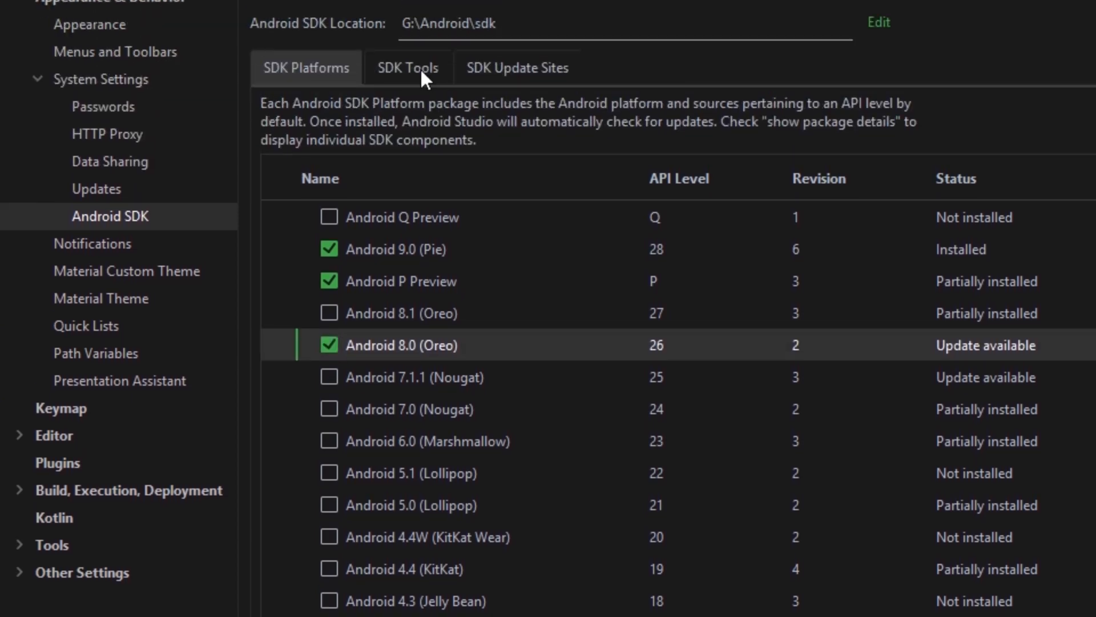
left_click(423, 75)
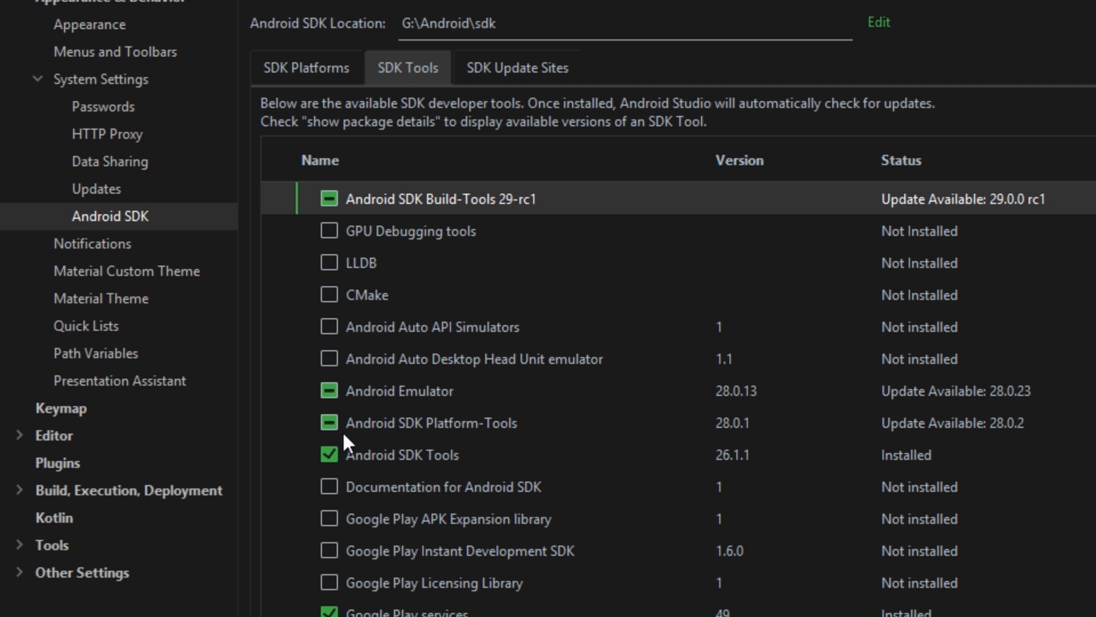
Mark Android SDK Build-Tools 29-rc1, Android Emulator, Android SDK Platform-Tools and the Intel x86 Emulator Accelerator (HAXM installer) for update.
left_click(330, 200)
left_click(329, 389)
left_click(330, 421)
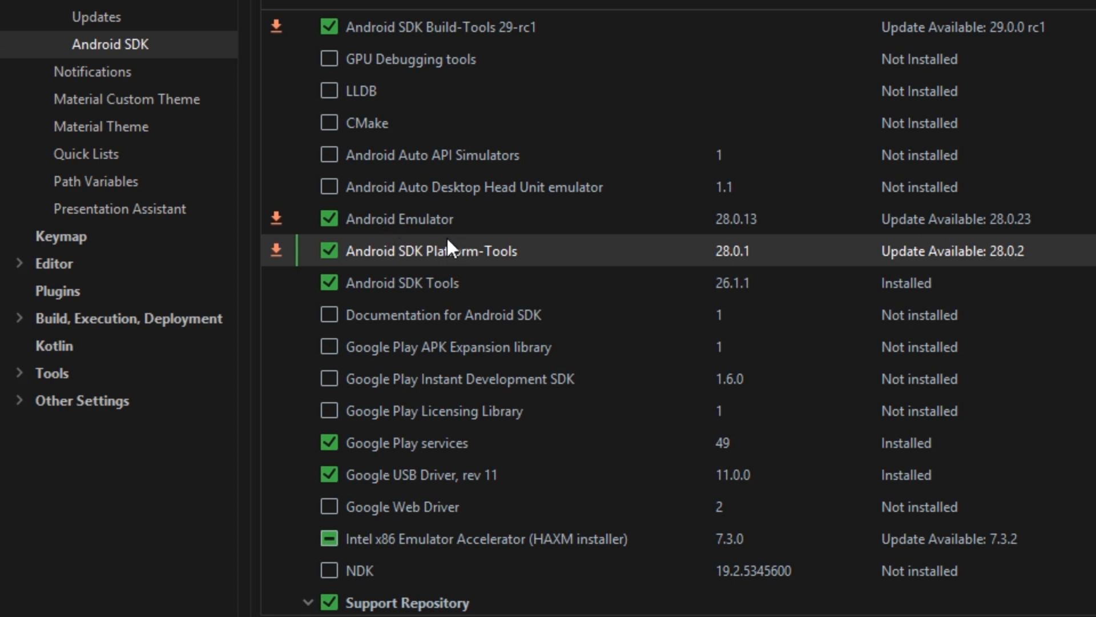
left_click(331, 221)
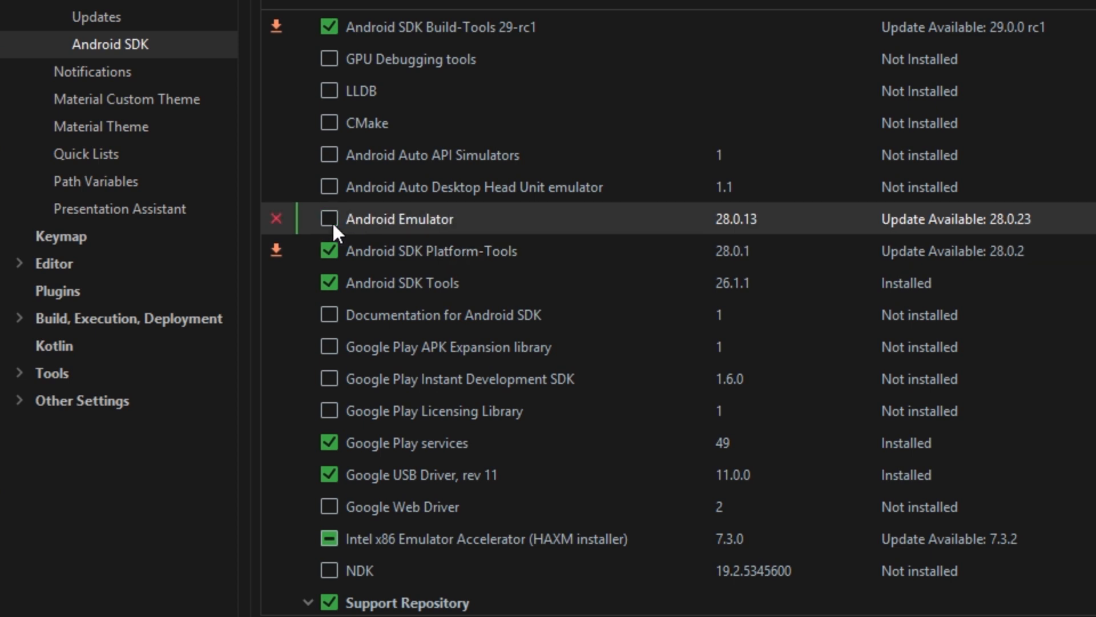
left_click(332, 221)
left_click(331, 221)
left_click(330, 537)
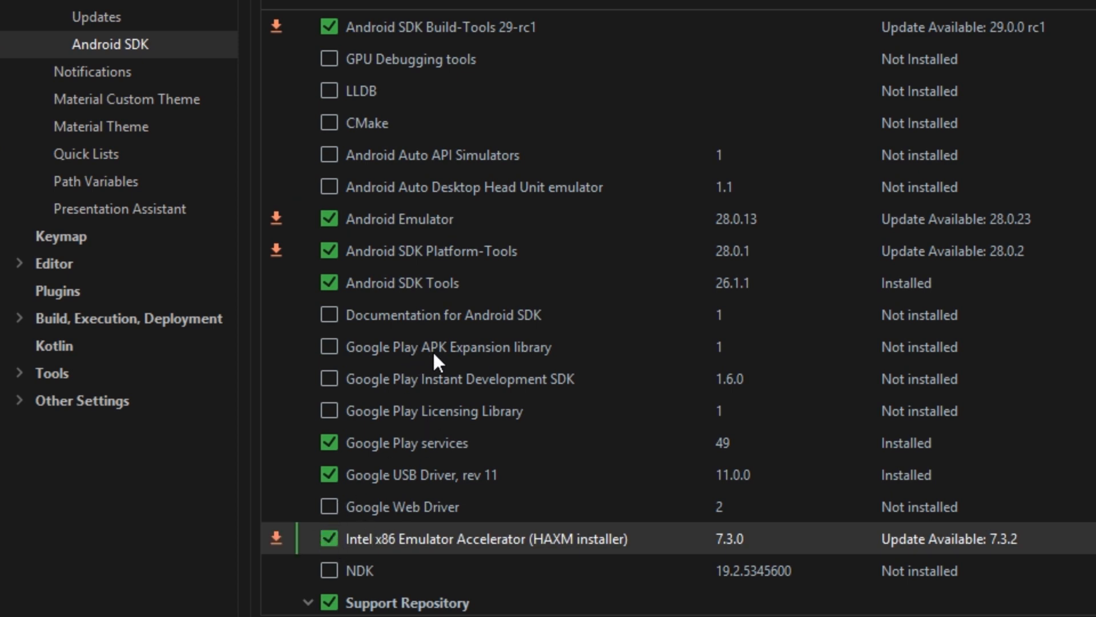
scroll(489, 384, "down", 3)
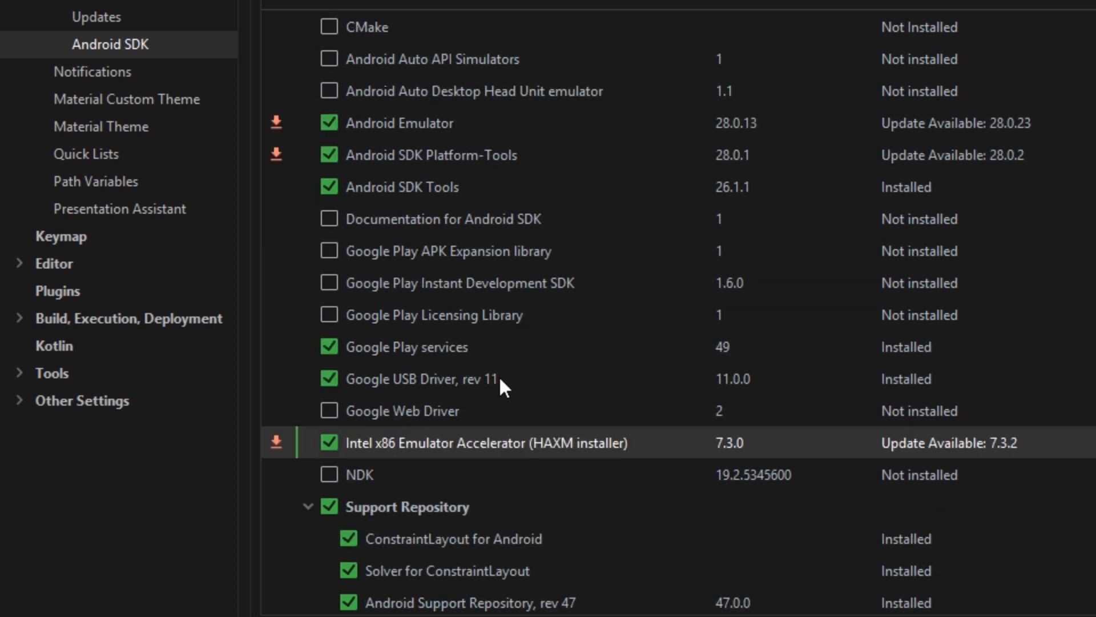
scroll(352, 355, "down", 1)
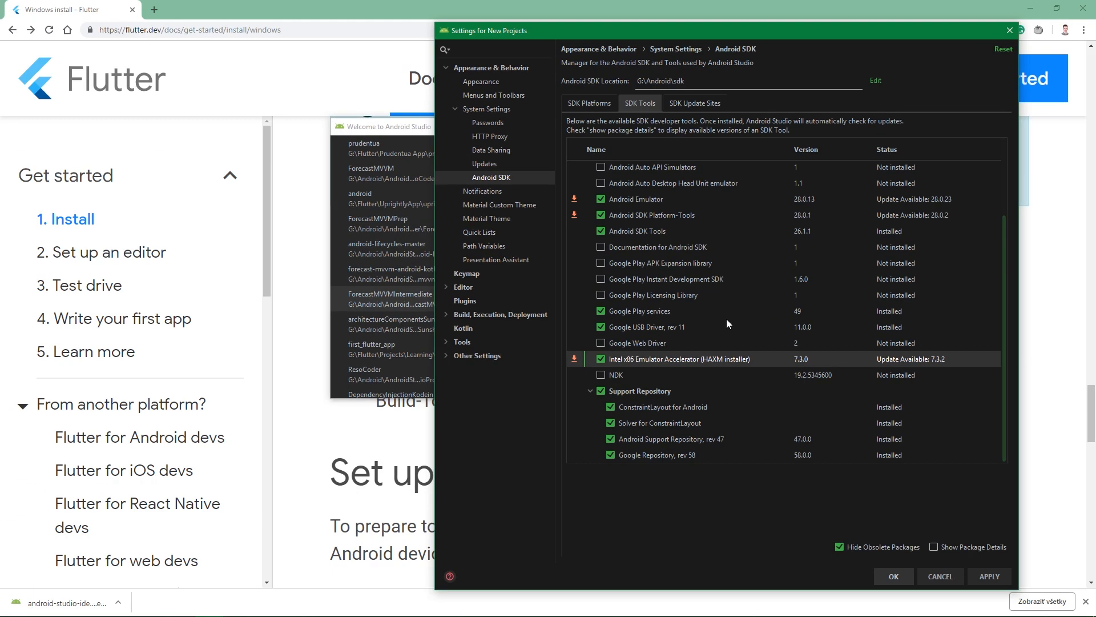
Apply and confirm the selected SDK tool updates, accepting the recommended 2.0 GB RAM allocation for HAXM.
left_click(982, 575)
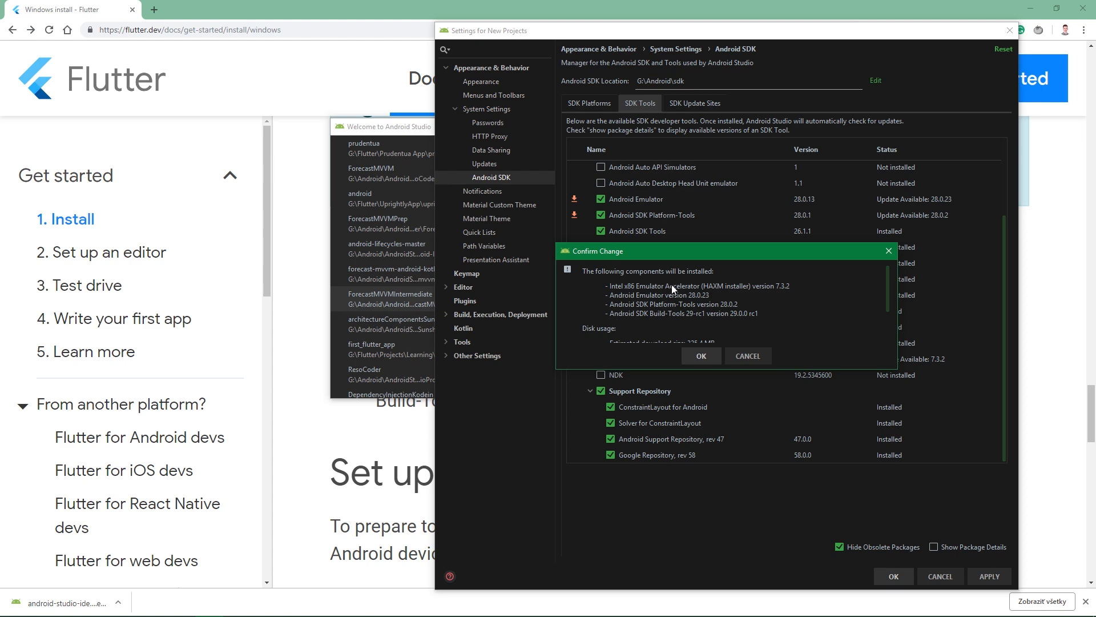
scroll(683, 290, "down", 3)
scroll(687, 293, "up", 3)
scroll(694, 296, "up", 1)
left_click(702, 356)
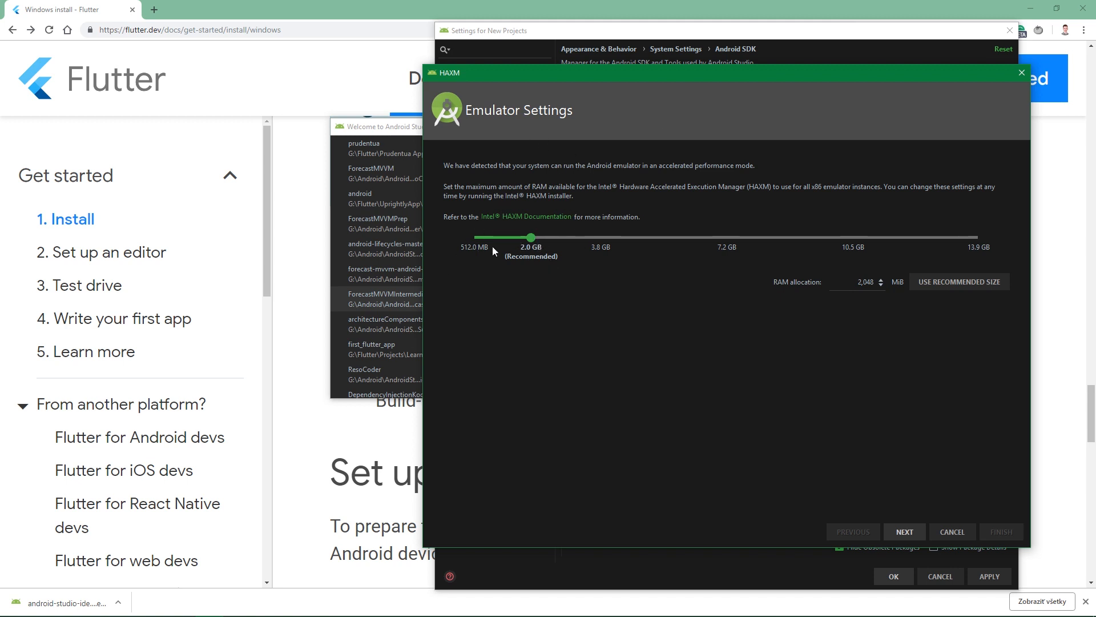
left_click(906, 532)
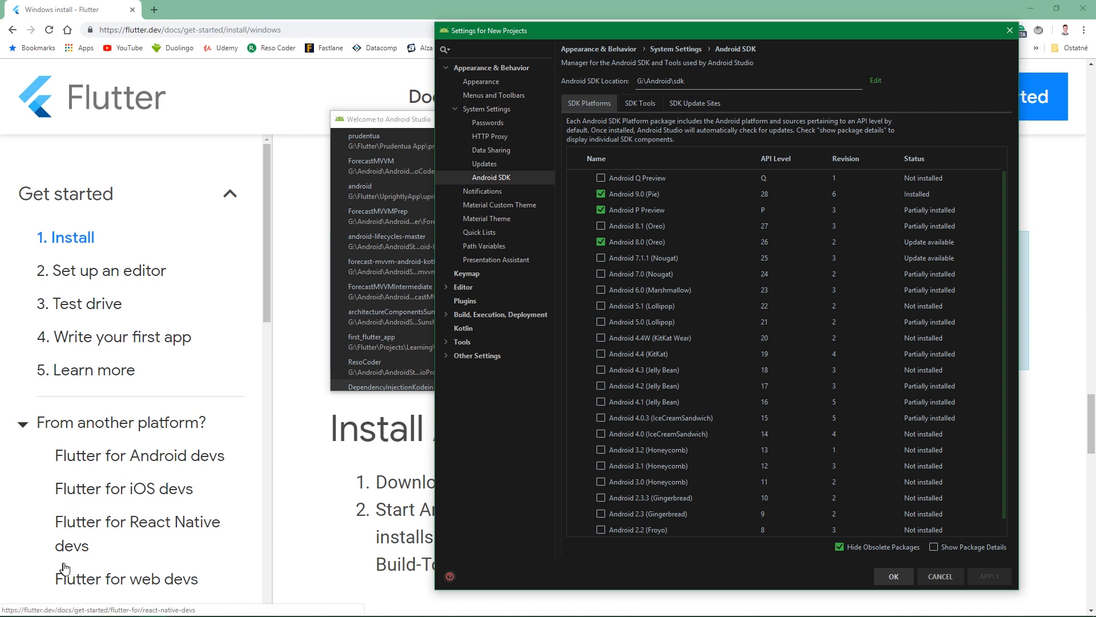
Open Command Prompt, run flutter doctor, and highlight the VS Code and Connected device lines in its summary.
left_click(45, 613)
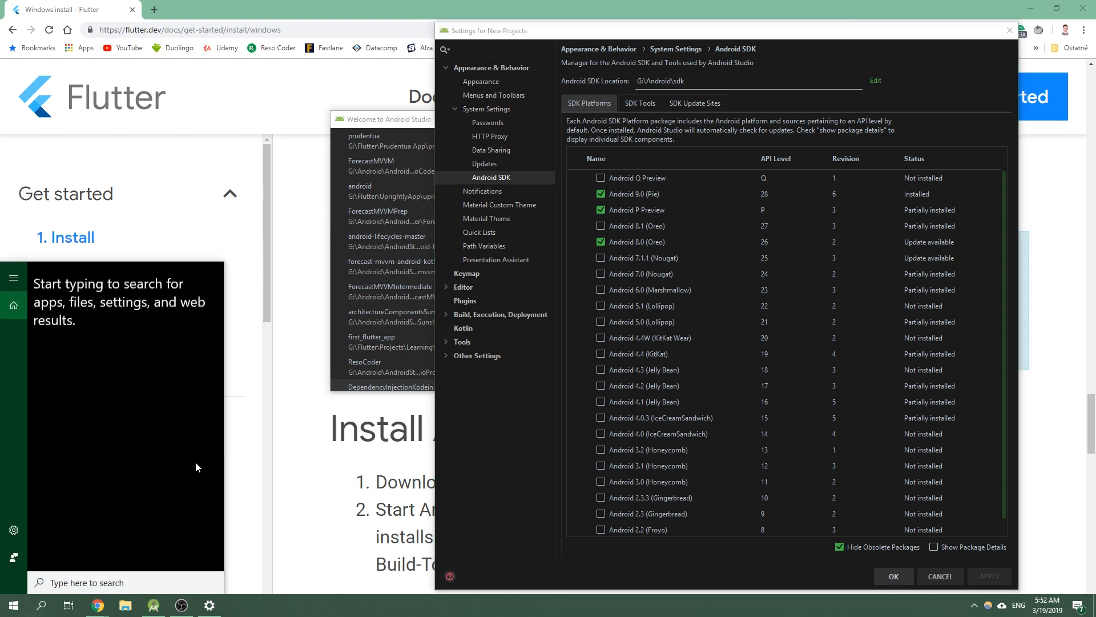
type("cmd")
key("Return")
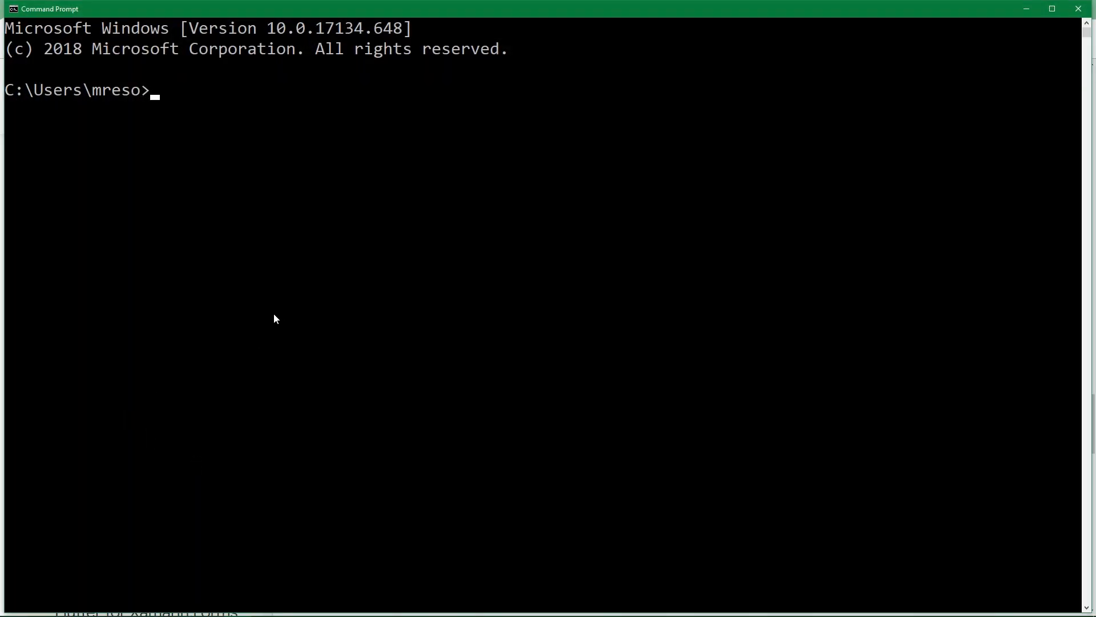
type("flutter doctor")
key("Return")
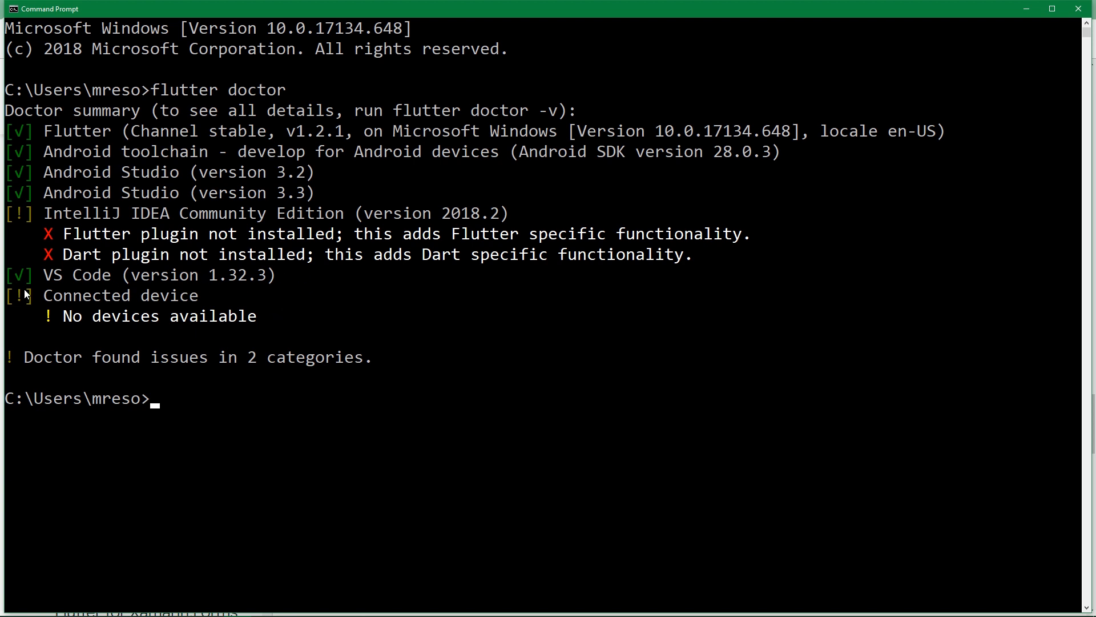
left_click_drag(25, 280, 284, 296)
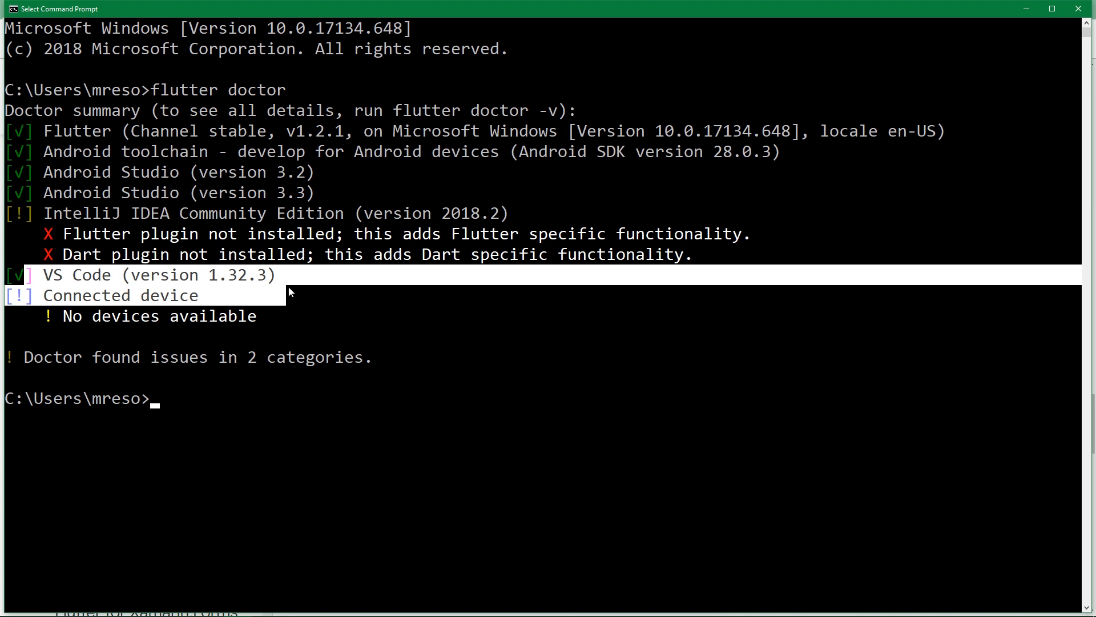